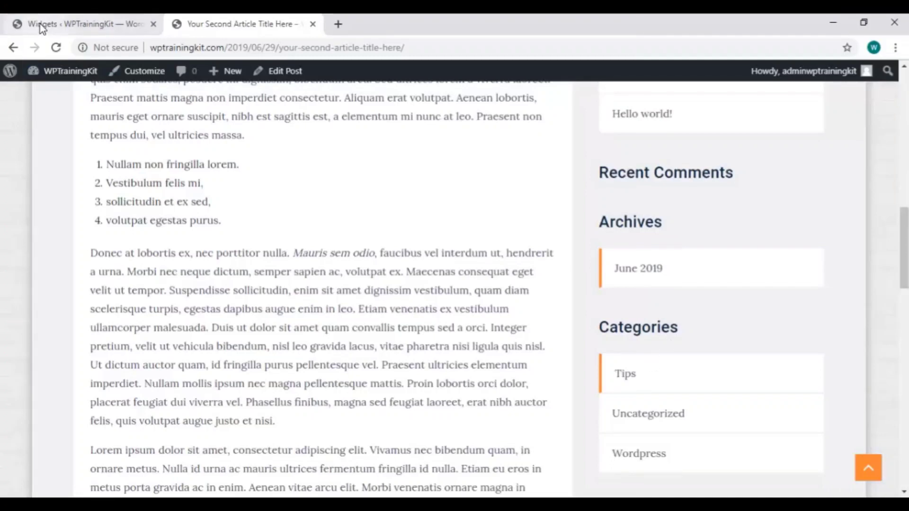
Drag the Archives widget out of the Sidebar on the Widgets screen
{"action": "left_click", "coordinate": [76, 23]}
{"action": "scroll", "coordinate": [477, 274], "scroll_direction": "down", "scroll_amount": 2}
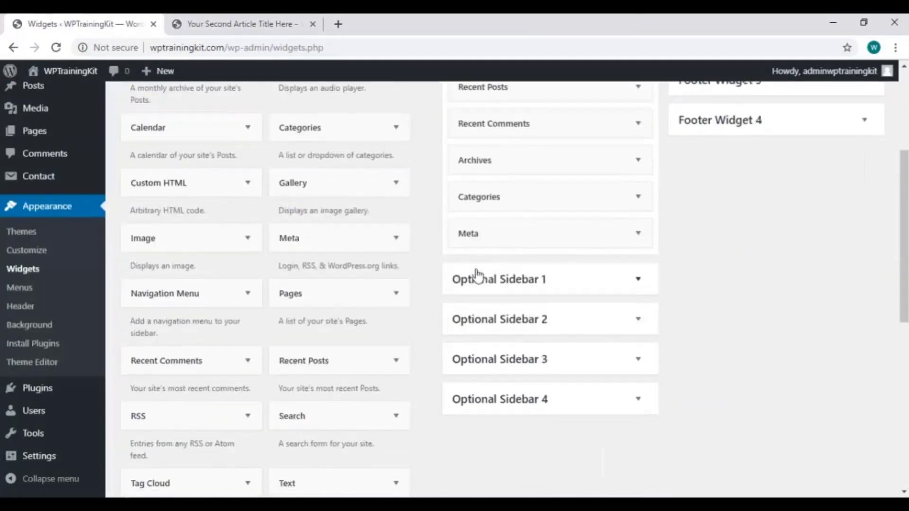
{"action": "scroll", "coordinate": [497, 208], "scroll_direction": "up", "scroll_amount": 1}
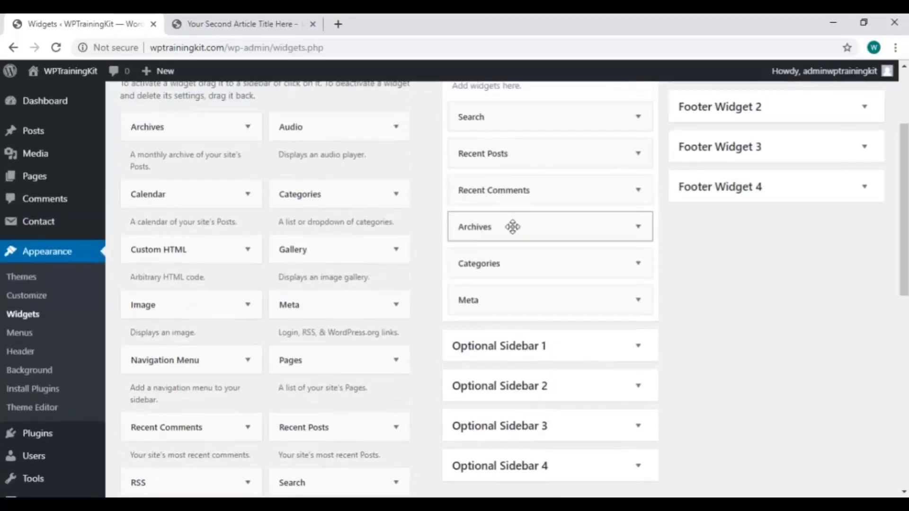
{"action": "left_click_drag", "start_coordinate": [517, 226], "coordinate": [234, 223]}
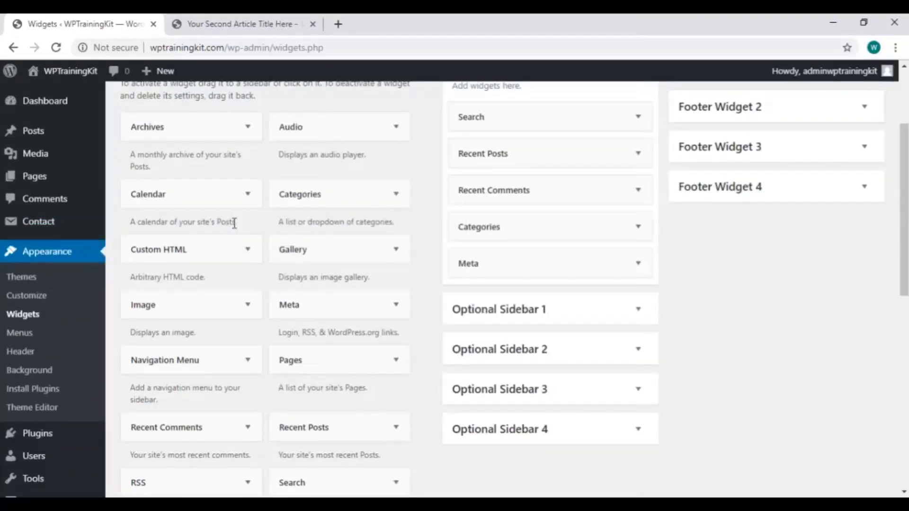
Reload the article page to confirm Archives is gone, then return to Widgets
{"action": "left_click", "coordinate": [241, 24]}
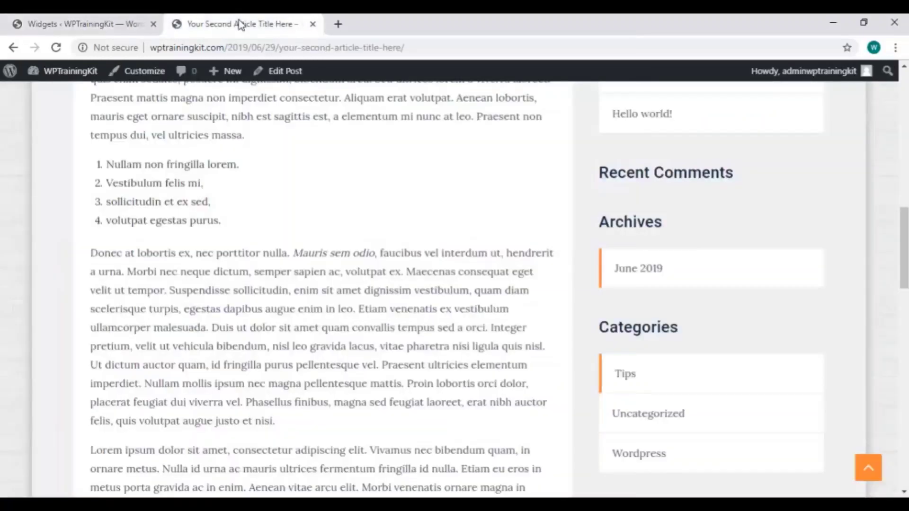
{"action": "right_click", "coordinate": [418, 173]}
{"action": "left_click", "coordinate": [444, 216]}
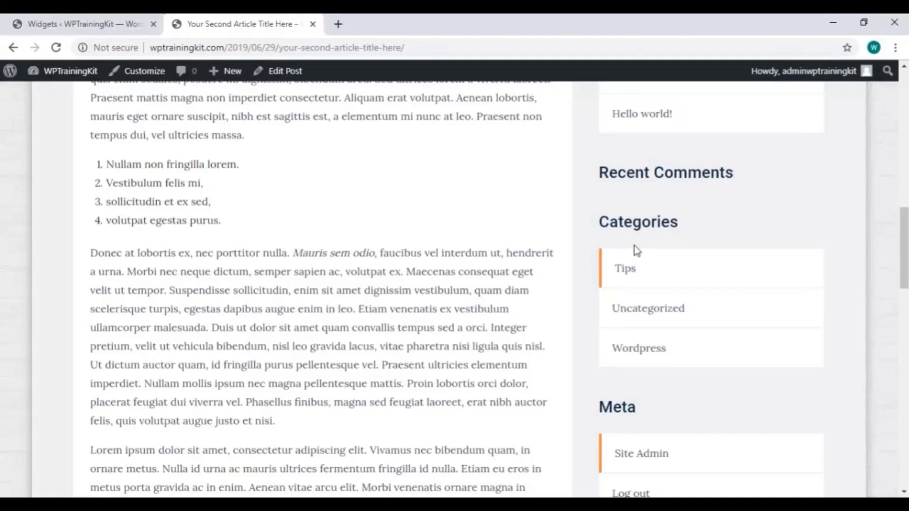
{"action": "scroll", "coordinate": [635, 246], "scroll_direction": "down", "scroll_amount": 3}
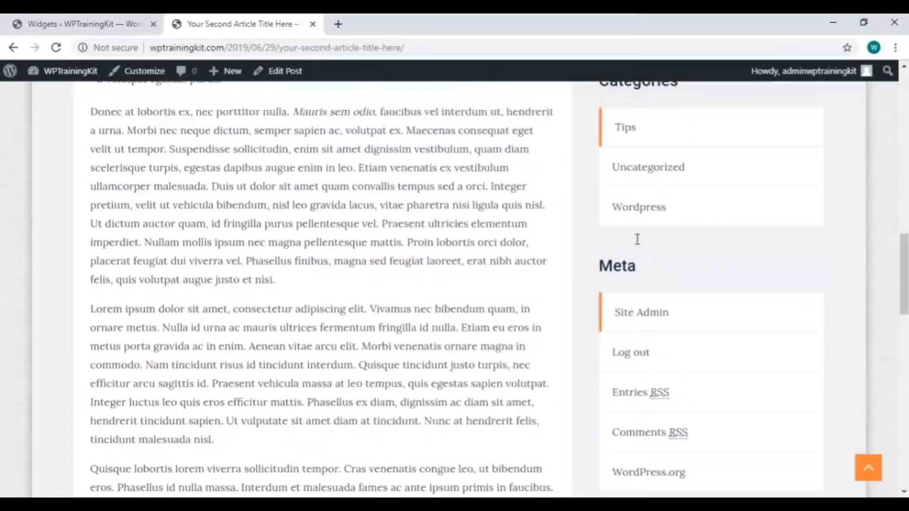
{"action": "scroll", "coordinate": [637, 239], "scroll_direction": "up", "scroll_amount": 1}
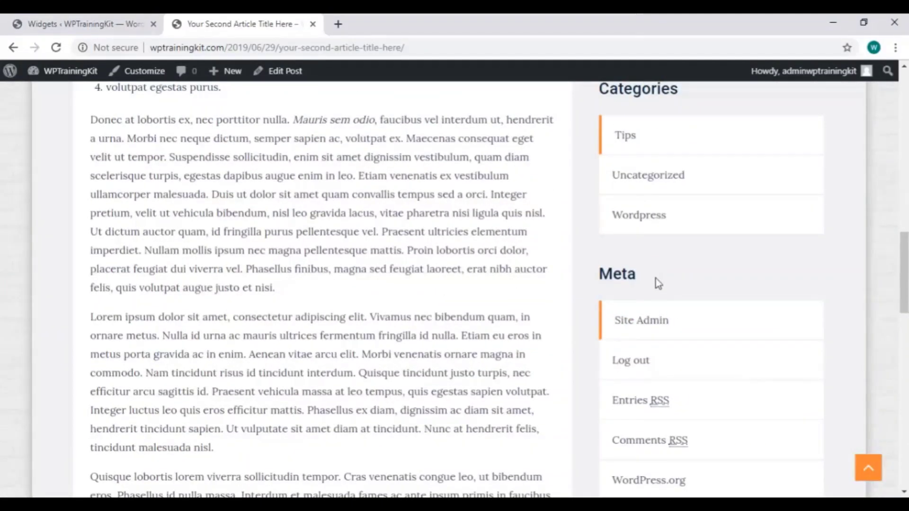
{"action": "scroll", "coordinate": [655, 283], "scroll_direction": "down", "scroll_amount": 3}
{"action": "left_click", "coordinate": [84, 29]}
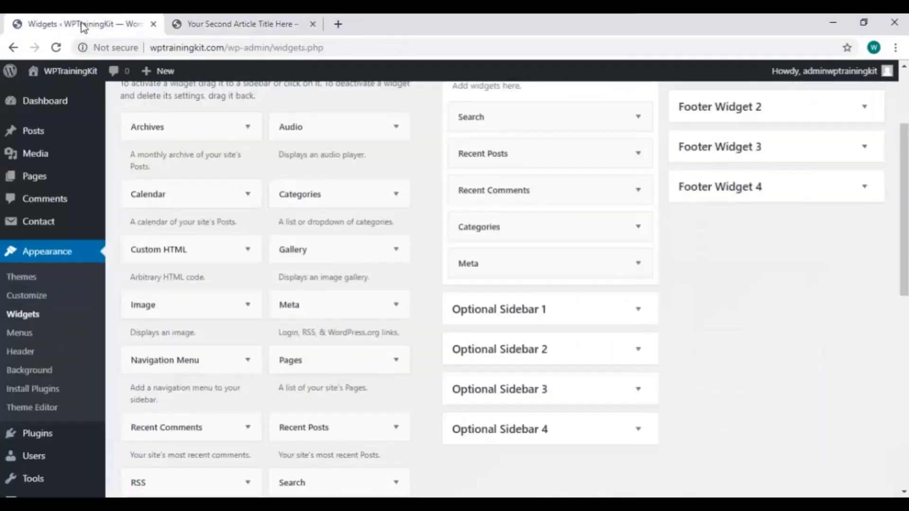
Expand the Meta widget in the Sidebar and delete it
{"action": "left_click", "coordinate": [634, 263]}
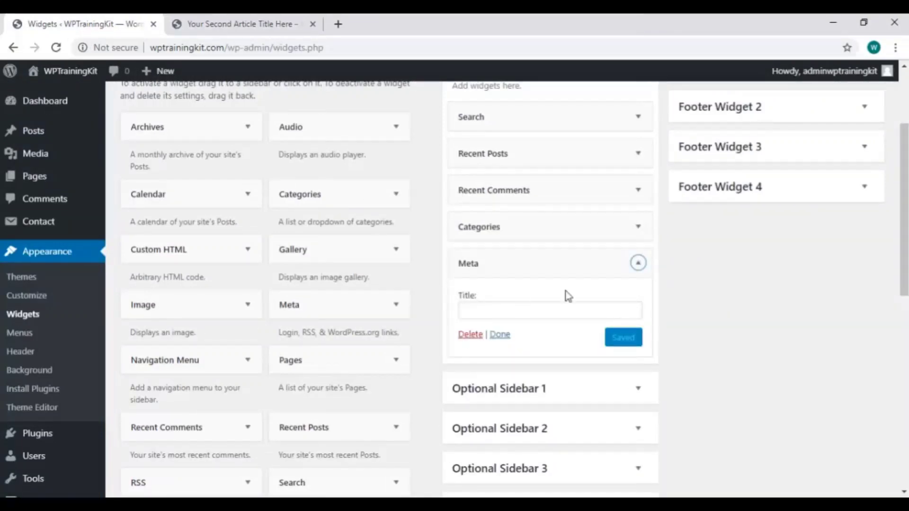
{"action": "left_click", "coordinate": [637, 263]}
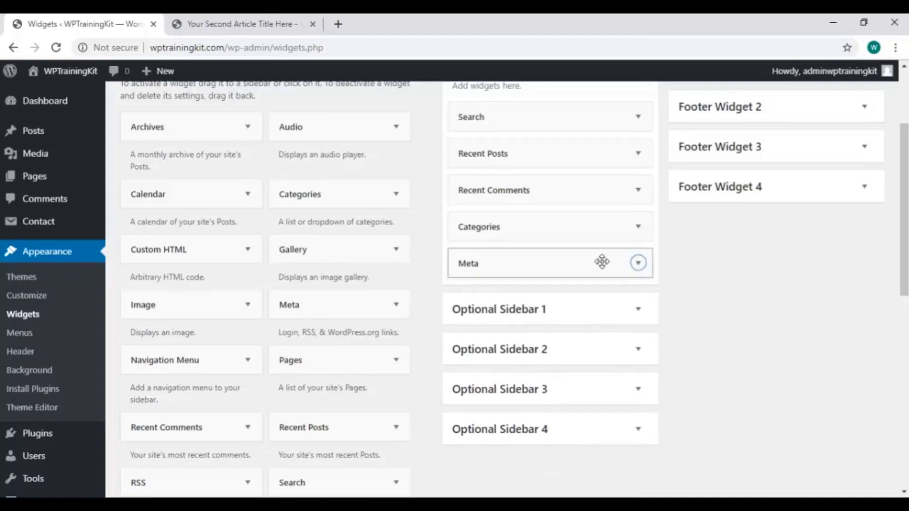
{"action": "left_click_drag", "start_coordinate": [602, 262], "coordinate": [563, 261]}
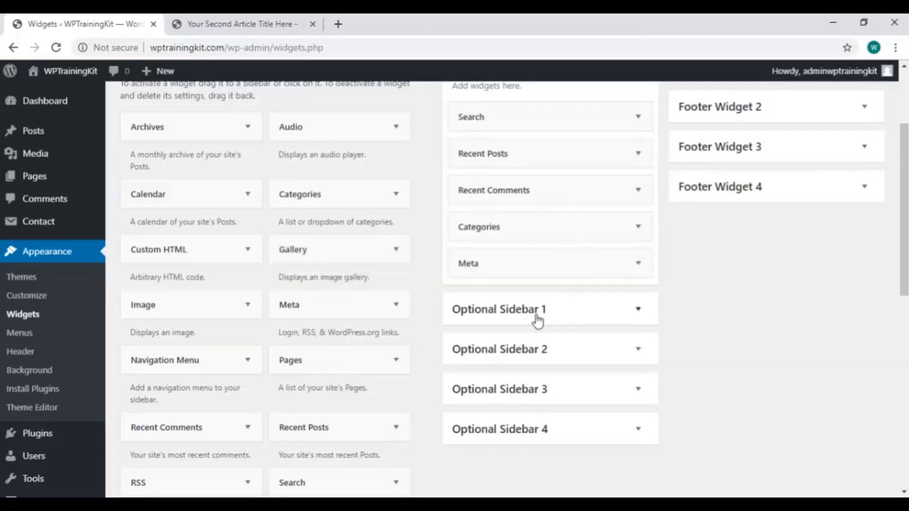
{"action": "left_click", "coordinate": [529, 262]}
{"action": "left_click", "coordinate": [470, 335]}
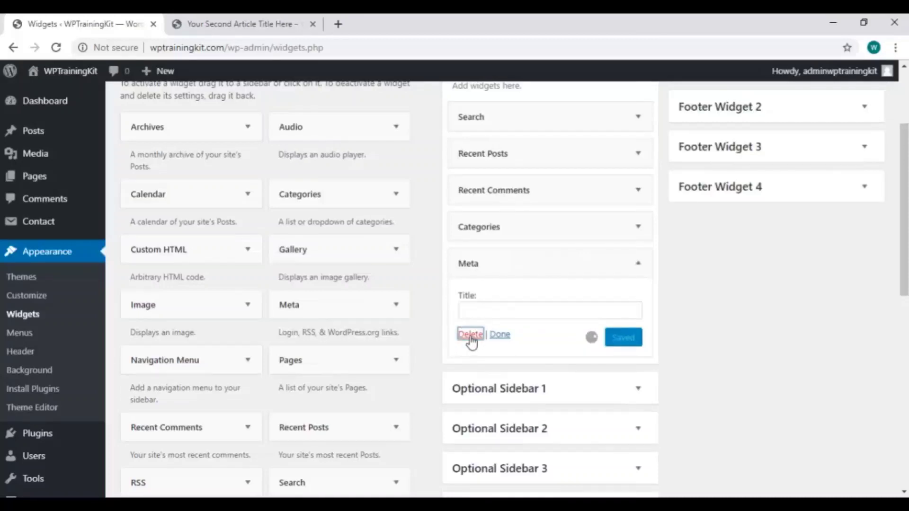
Reload the article to verify the Meta links are gone, then return to Widgets
{"action": "left_click", "coordinate": [261, 19]}
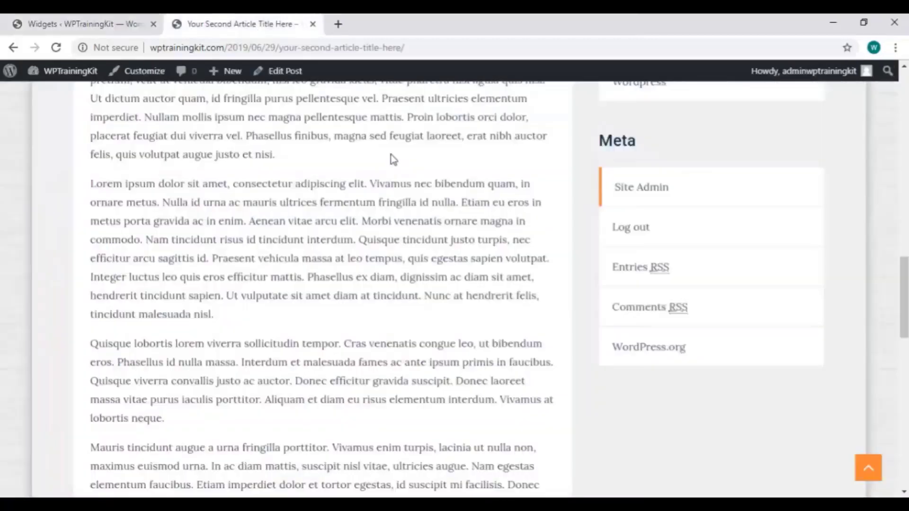
{"action": "right_click", "coordinate": [572, 156]}
{"action": "left_click", "coordinate": [608, 198]}
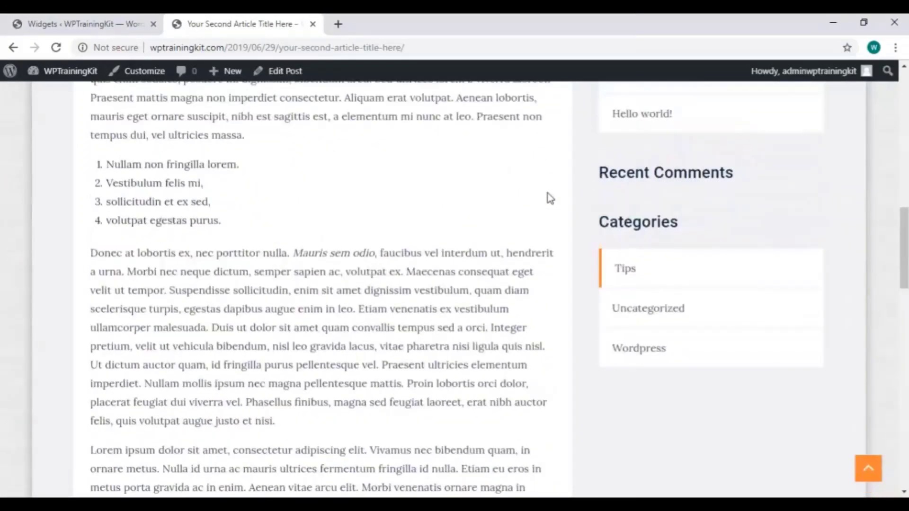
{"action": "left_click", "coordinate": [130, 25]}
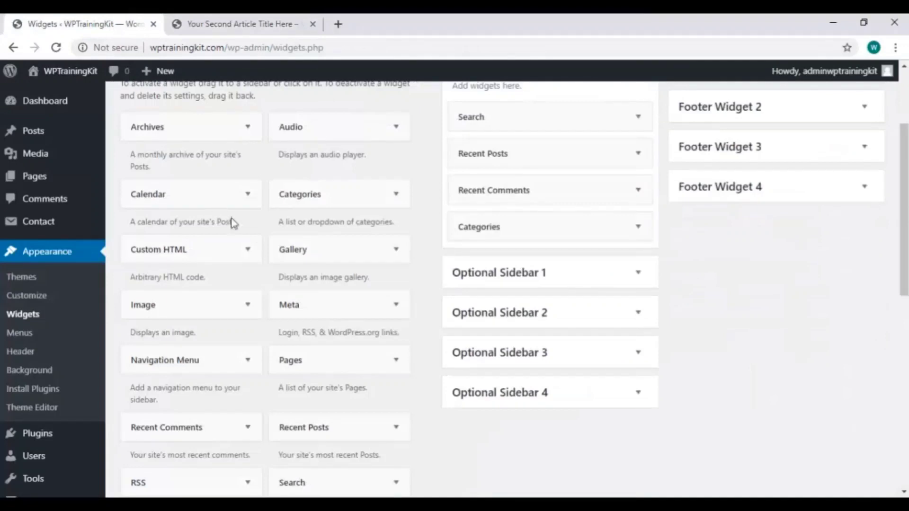
Add a Recent Comments widget titled 'Recent Comments' showing 6 comments and save it
{"action": "scroll", "coordinate": [345, 310], "scroll_direction": "down", "scroll_amount": 3}
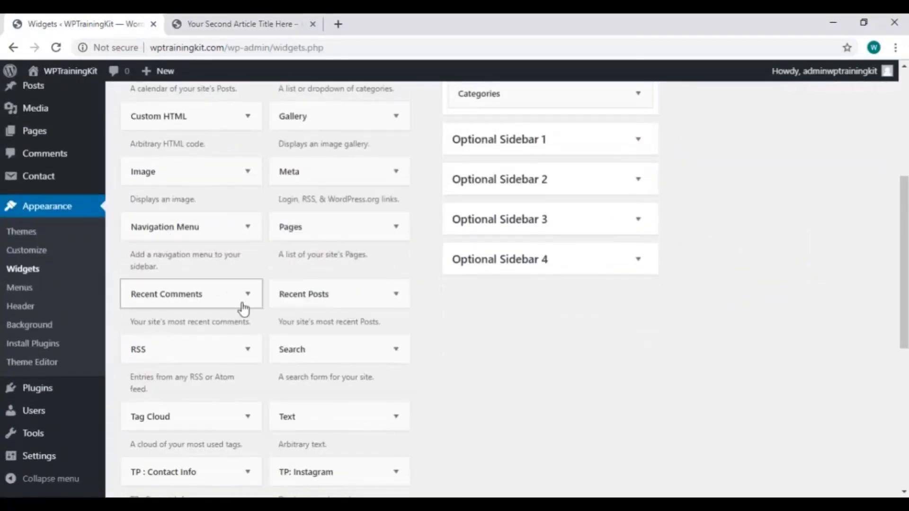
{"action": "scroll", "coordinate": [244, 308], "scroll_direction": "down", "scroll_amount": 6}
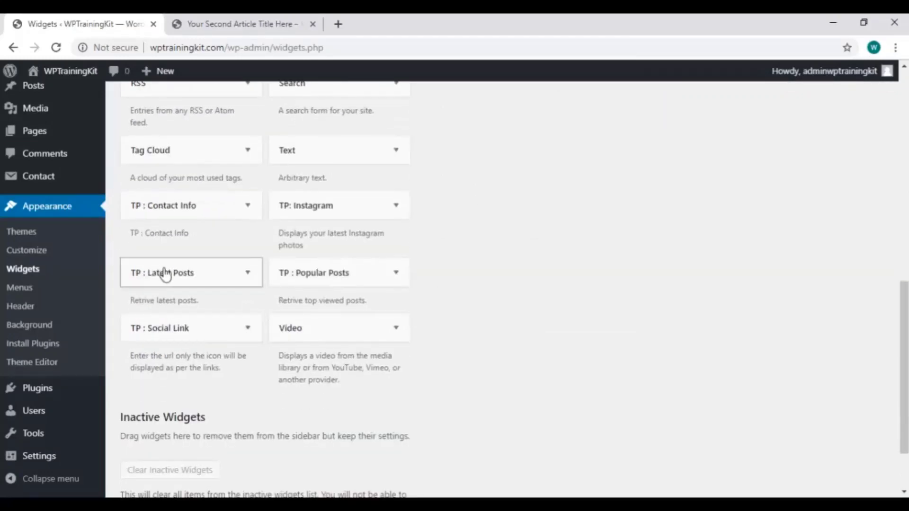
{"action": "scroll", "coordinate": [294, 318], "scroll_direction": "up", "scroll_amount": 10}
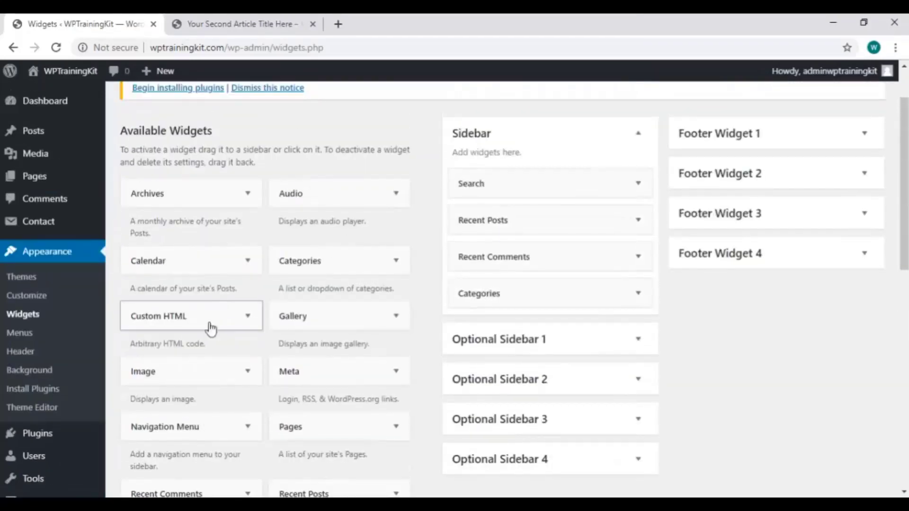
{"action": "scroll", "coordinate": [204, 336], "scroll_direction": "down", "scroll_amount": 3}
{"action": "left_click_drag", "start_coordinate": [213, 363], "coordinate": [573, 169]}
{"action": "scroll", "coordinate": [756, 246], "scroll_direction": "up", "scroll_amount": 1}
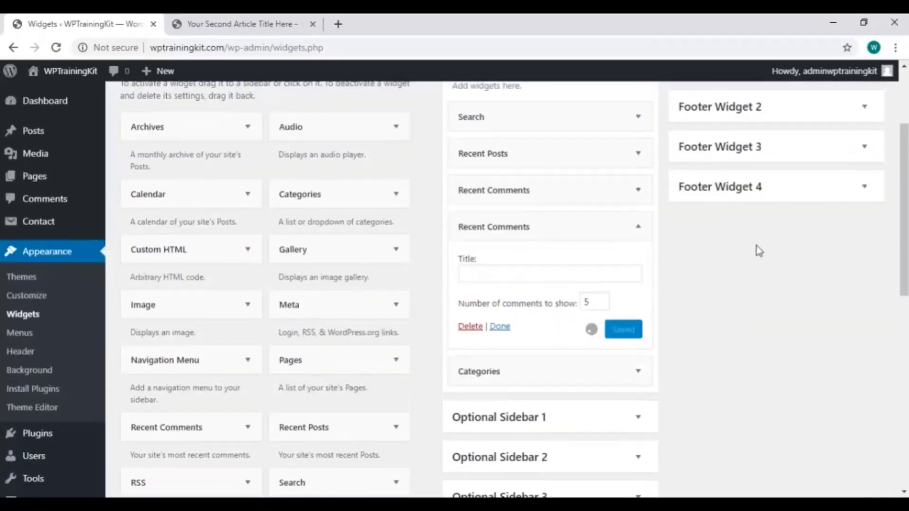
{"action": "scroll", "coordinate": [757, 252], "scroll_direction": "up", "scroll_amount": 3}
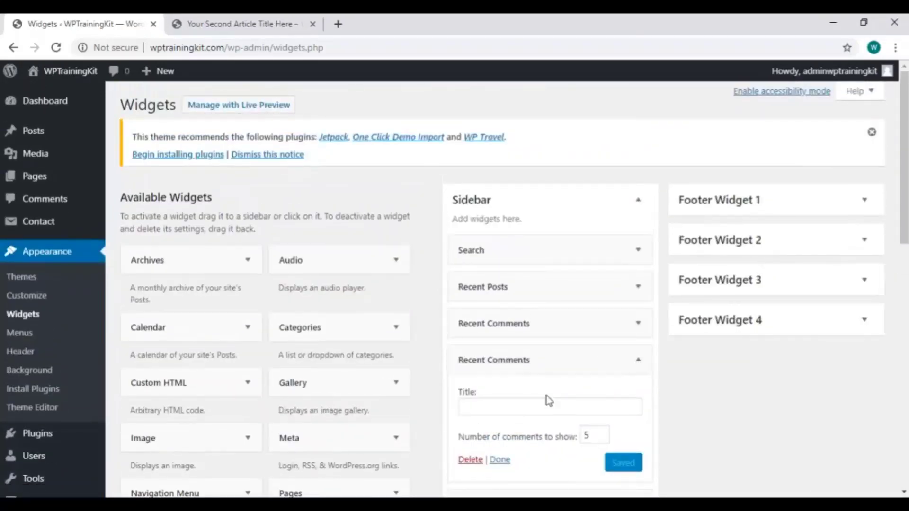
{"action": "left_click", "coordinate": [546, 401]}
{"action": "scroll", "coordinate": [737, 359], "scroll_direction": "down", "scroll_amount": 3}
{"action": "type", "text": "Recent Comments"}
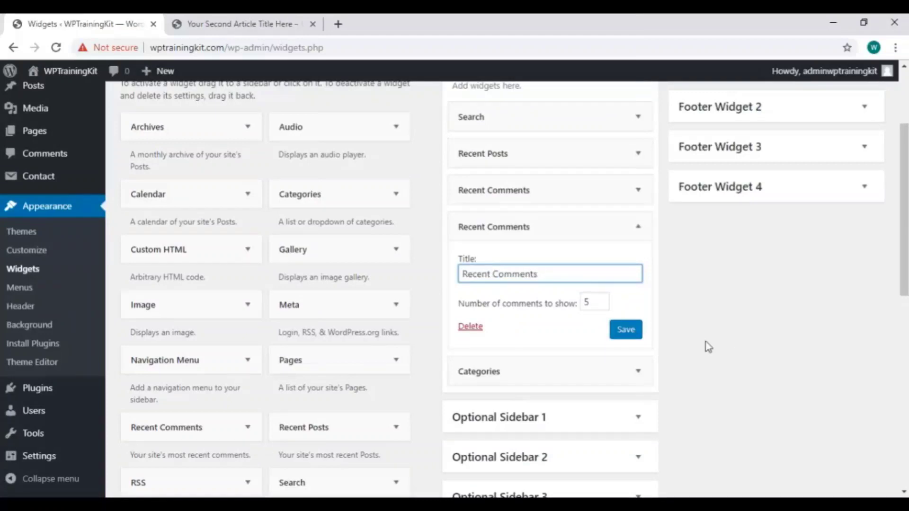
{"action": "left_click", "coordinate": [602, 299]}
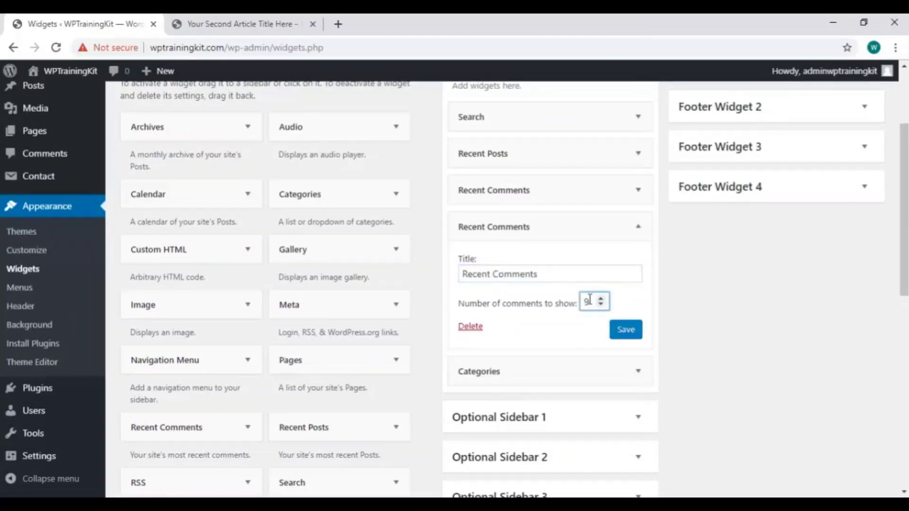
{"action": "left_click", "coordinate": [602, 305]}
{"action": "left_click", "coordinate": [626, 330]}
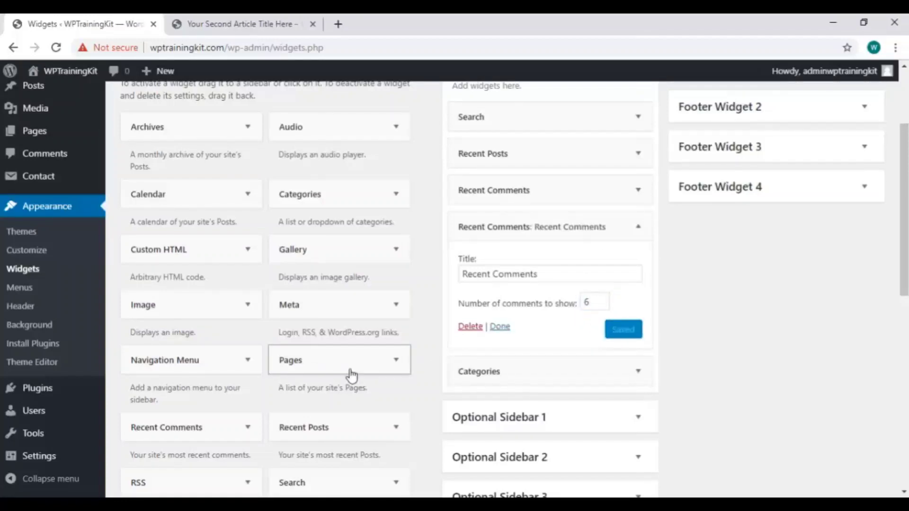
Add a Pages widget to the Sidebar and reposition the titled Recent Comments widget
{"action": "left_click_drag", "start_coordinate": [330, 369], "coordinate": [549, 239]}
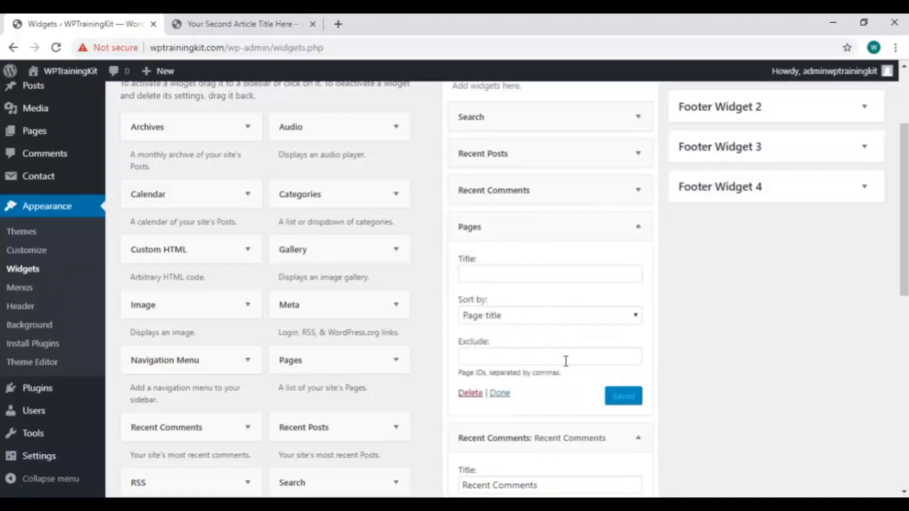
{"action": "left_click", "coordinate": [501, 394]}
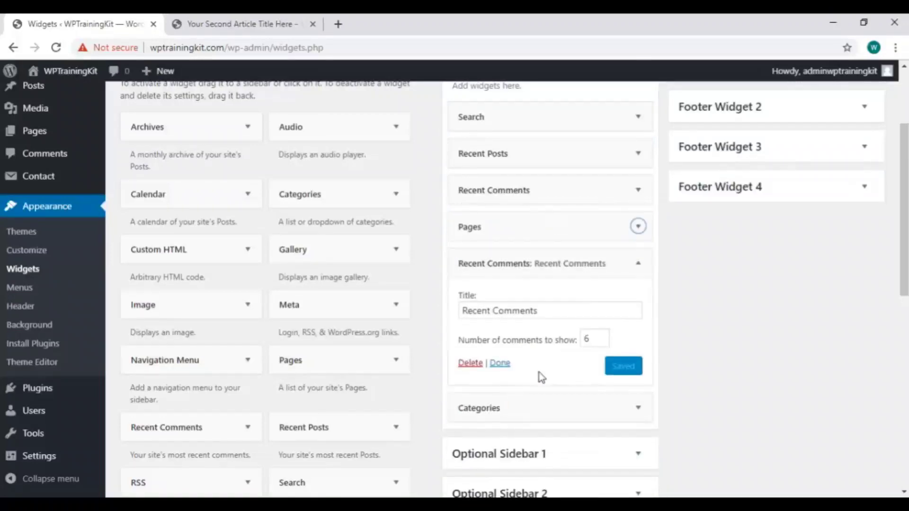
{"action": "left_click", "coordinate": [637, 268]}
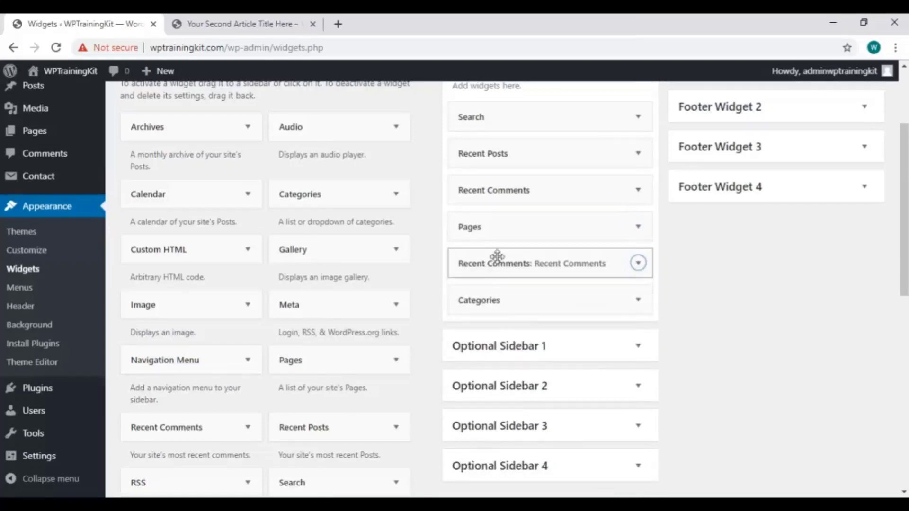
{"action": "left_click_drag", "start_coordinate": [495, 258], "coordinate": [532, 218]}
Delete the untitled Recent Comments widget and move Categories above Recent Comments
{"action": "scroll", "coordinate": [643, 237], "scroll_direction": "up", "scroll_amount": 2}
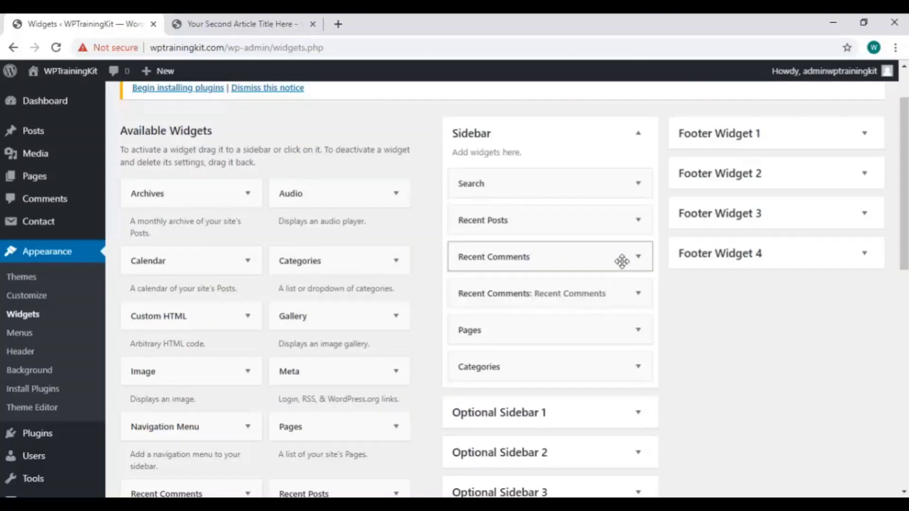
{"action": "left_click", "coordinate": [638, 257]}
{"action": "left_click", "coordinate": [473, 357]}
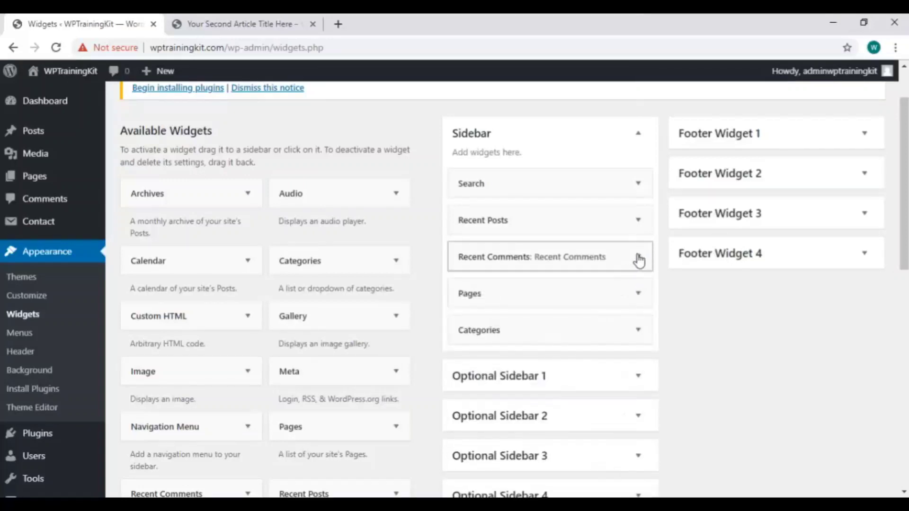
{"action": "left_click_drag", "start_coordinate": [605, 337], "coordinate": [601, 259]}
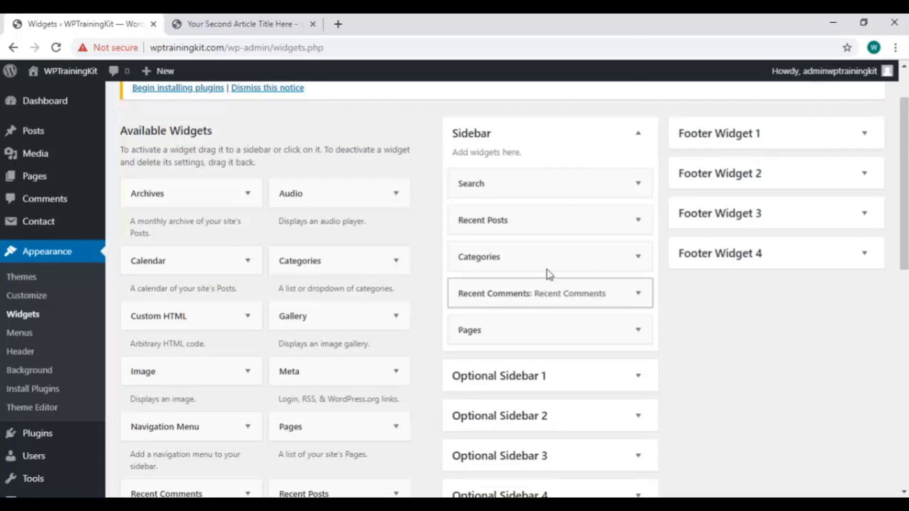
Reload the article to check the new sidebar order, then go back to Widgets
{"action": "left_click", "coordinate": [234, 16]}
{"action": "right_click", "coordinate": [399, 204]}
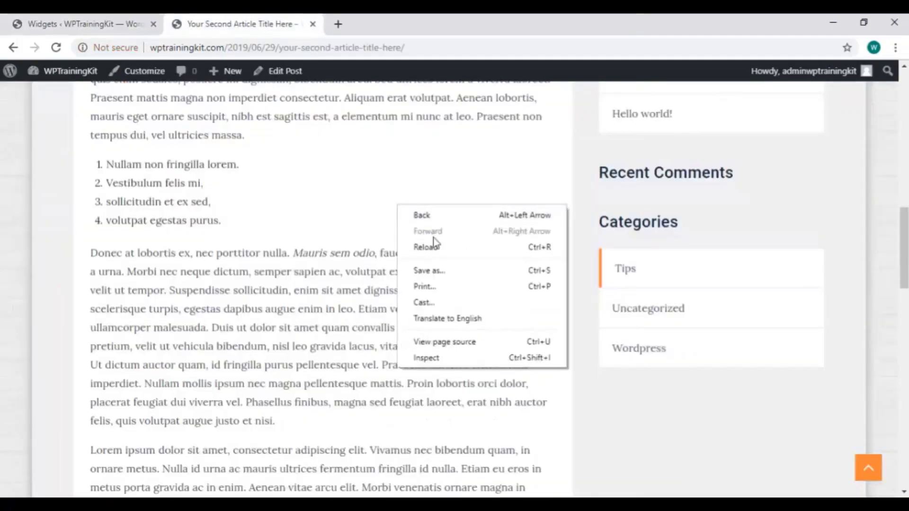
{"action": "left_click", "coordinate": [440, 243]}
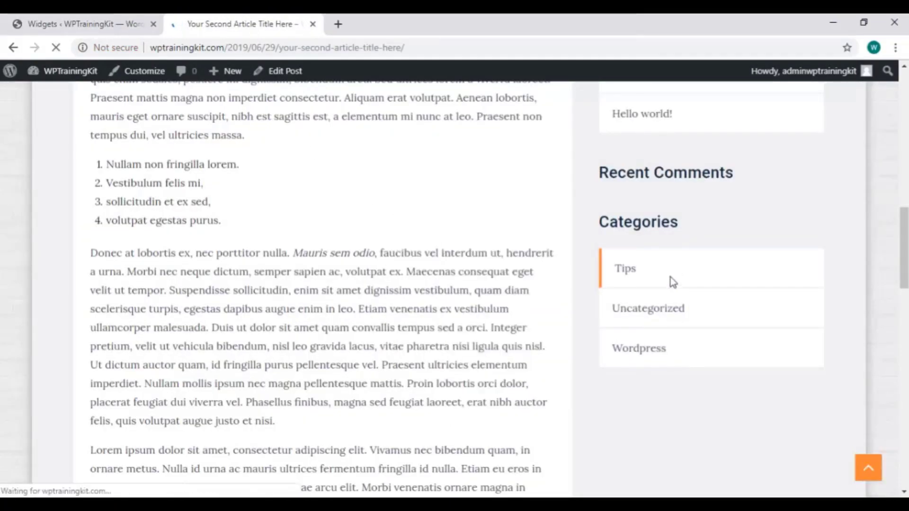
{"action": "scroll", "coordinate": [740, 258], "scroll_direction": "up", "scroll_amount": 4}
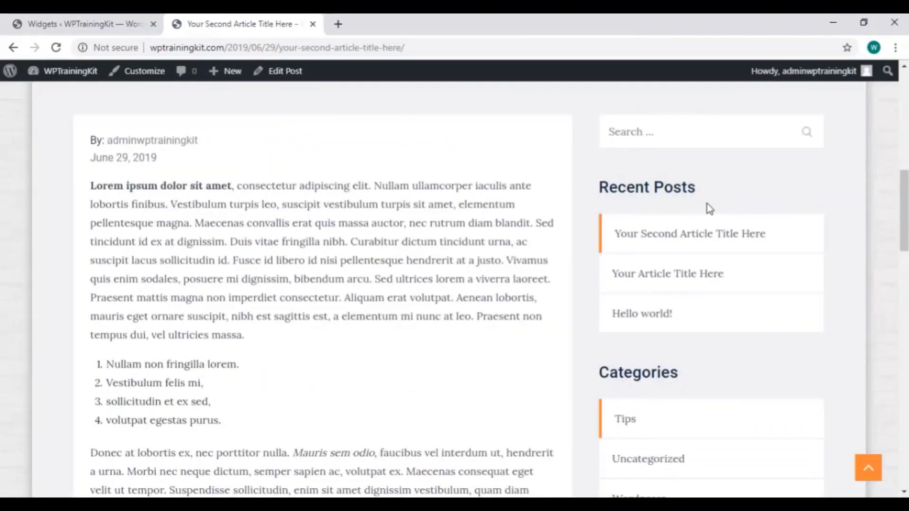
{"action": "scroll", "coordinate": [681, 289], "scroll_direction": "down", "scroll_amount": 4}
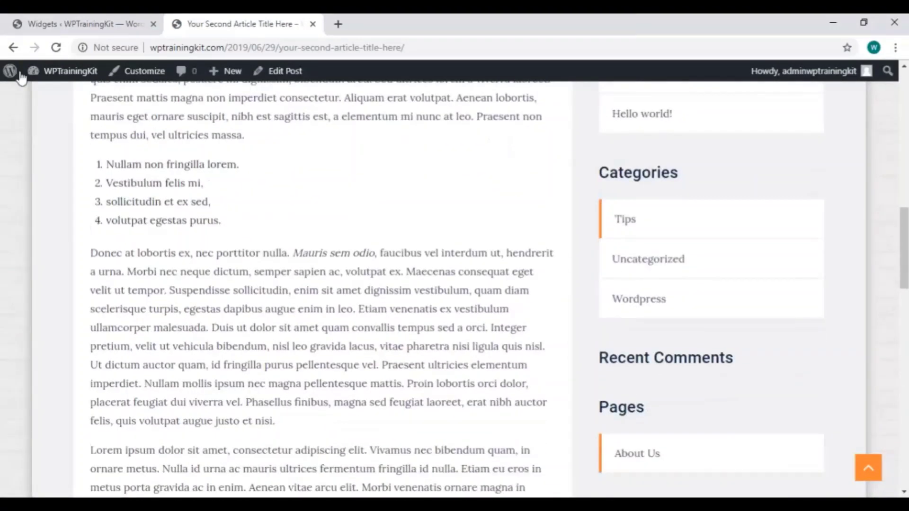
{"action": "left_click", "coordinate": [40, 26]}
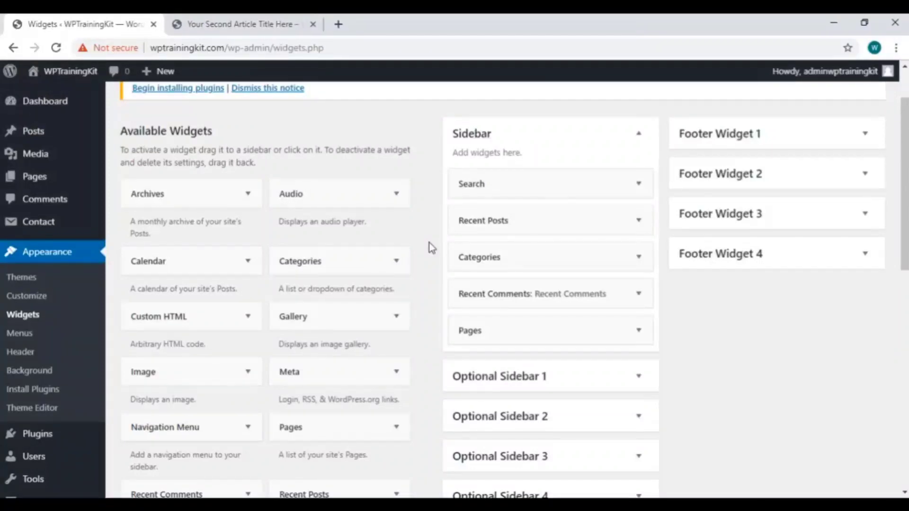
Expand the three footer widget areas and drag a Pages widget into Footer Widget 1
{"action": "left_click", "coordinate": [837, 142]}
{"action": "left_click", "coordinate": [840, 227]}
{"action": "left_click", "coordinate": [823, 327]}
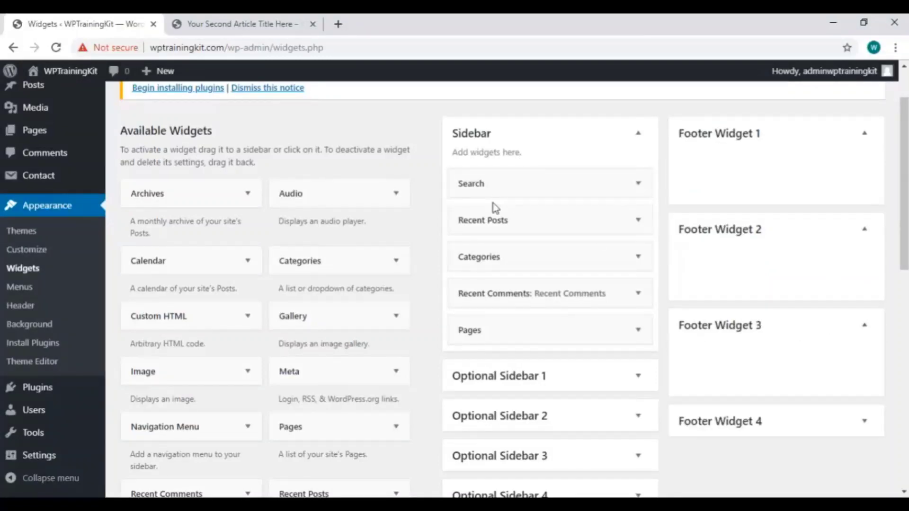
{"action": "scroll", "coordinate": [355, 265], "scroll_direction": "down", "scroll_amount": 10}
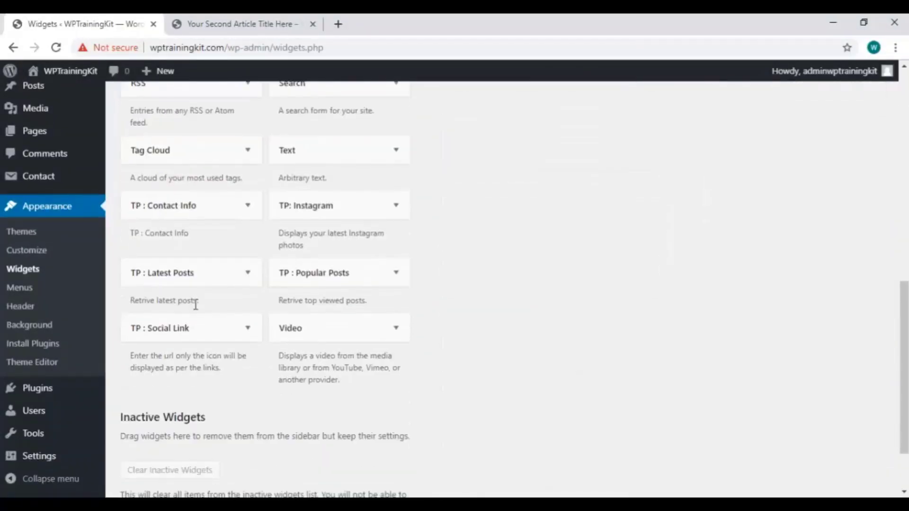
{"action": "scroll", "coordinate": [329, 314], "scroll_direction": "up", "scroll_amount": 5}
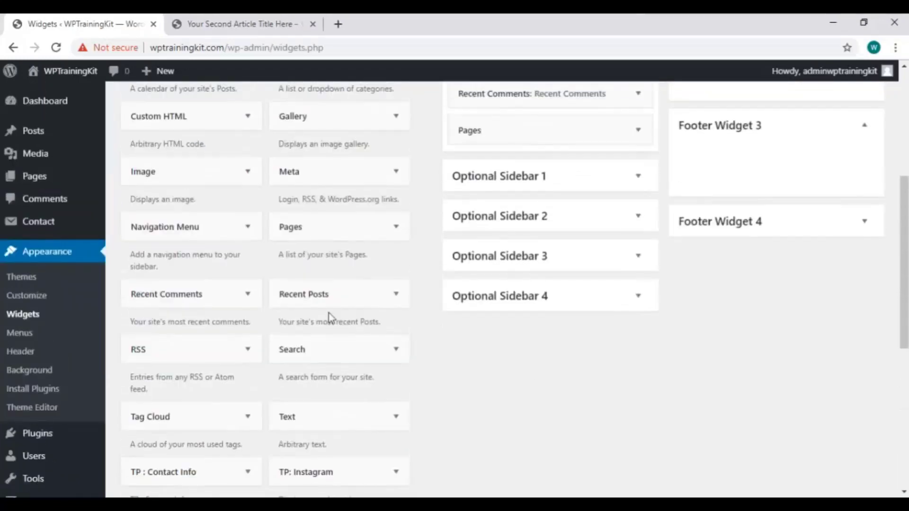
{"action": "scroll", "coordinate": [330, 316], "scroll_direction": "up", "scroll_amount": 4}
{"action": "scroll", "coordinate": [333, 254], "scroll_direction": "down", "scroll_amount": 1}
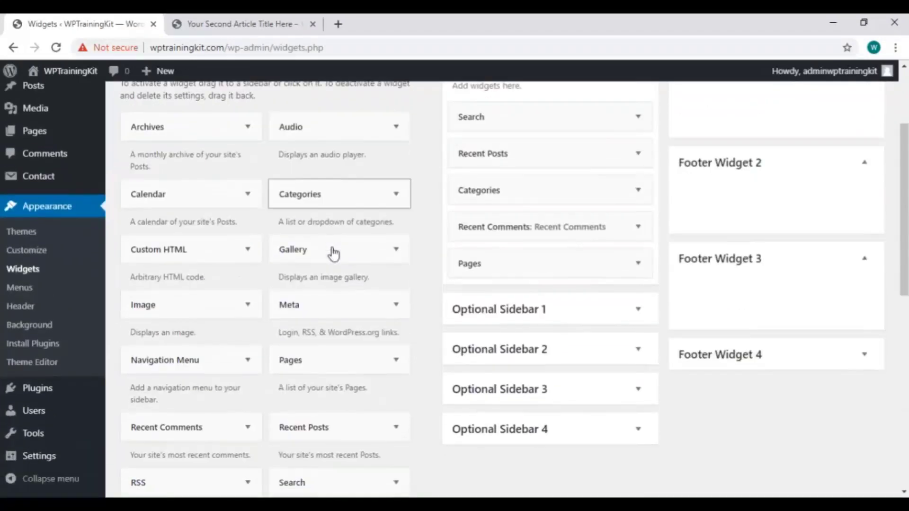
{"action": "scroll", "coordinate": [312, 343], "scroll_direction": "down", "scroll_amount": 4}
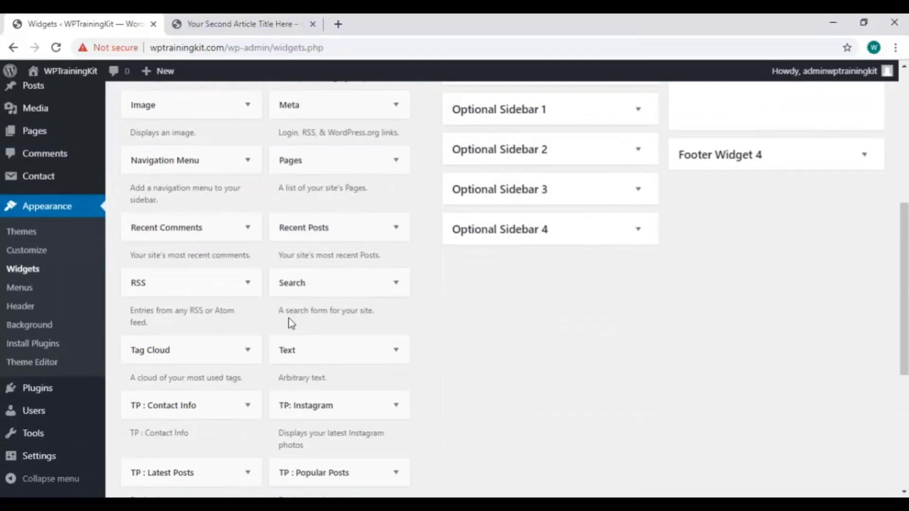
{"action": "scroll", "coordinate": [342, 307], "scroll_direction": "up", "scroll_amount": 5}
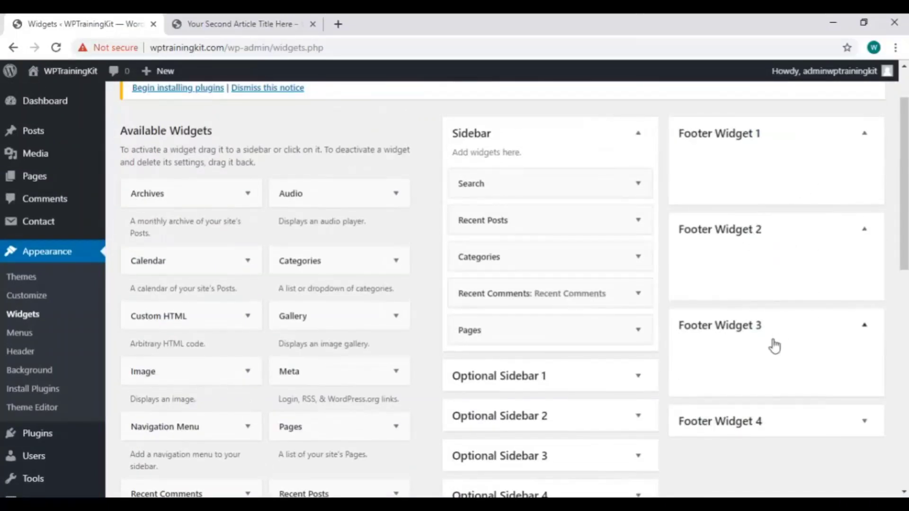
{"action": "scroll", "coordinate": [446, 229], "scroll_direction": "down", "scroll_amount": 3}
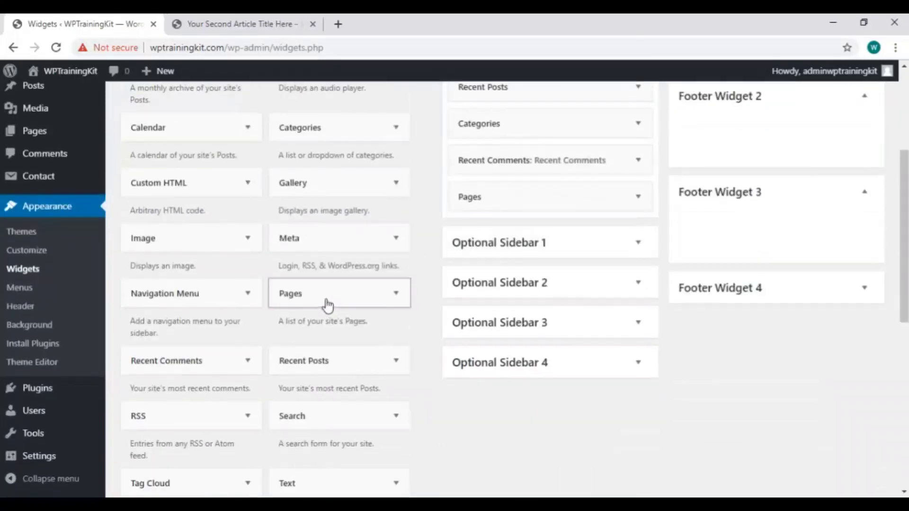
{"action": "left_click_drag", "start_coordinate": [327, 304], "coordinate": [763, 246]}
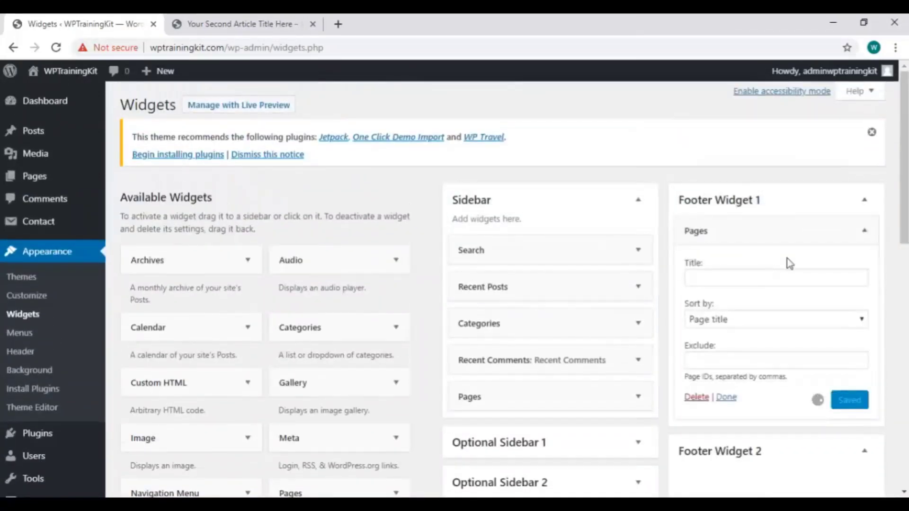
Reload the article to check the new footer widget, then return to Widgets
{"action": "left_click", "coordinate": [247, 24]}
{"action": "right_click", "coordinate": [408, 178]}
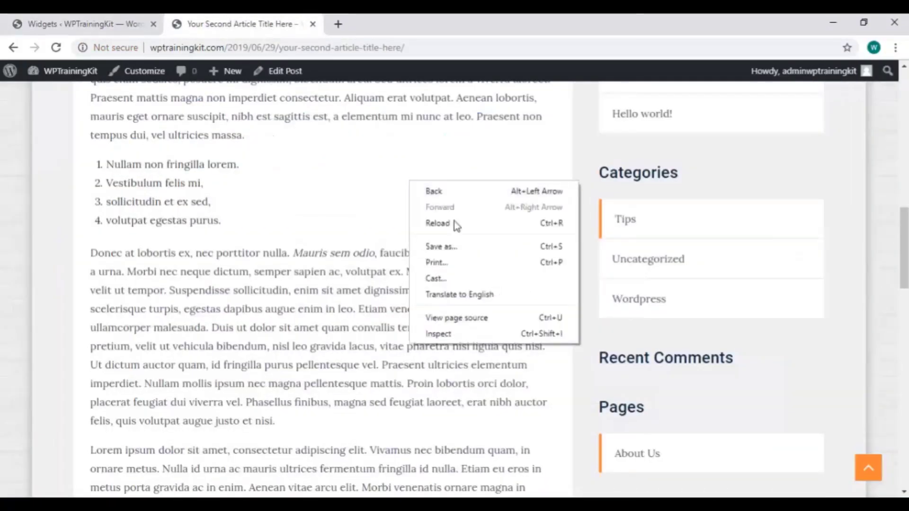
{"action": "left_click", "coordinate": [453, 220]}
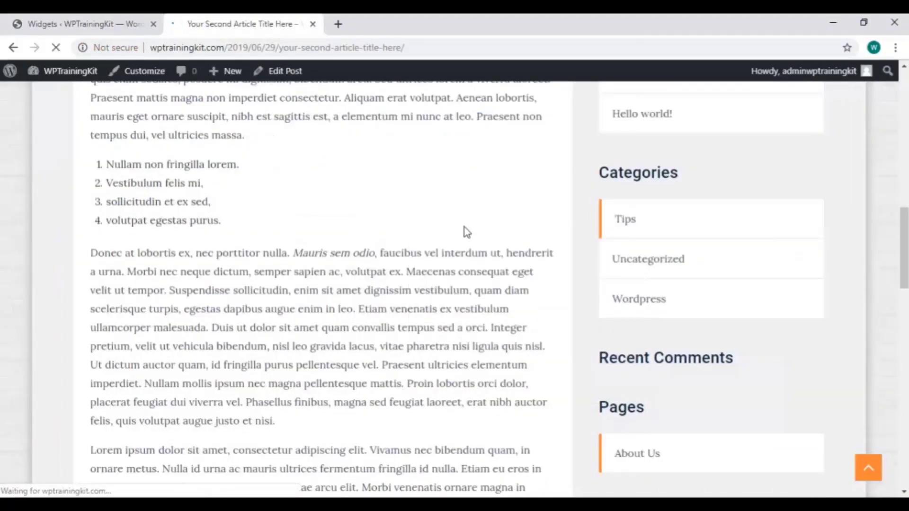
{"action": "scroll", "coordinate": [464, 227], "scroll_direction": "down", "scroll_amount": 15}
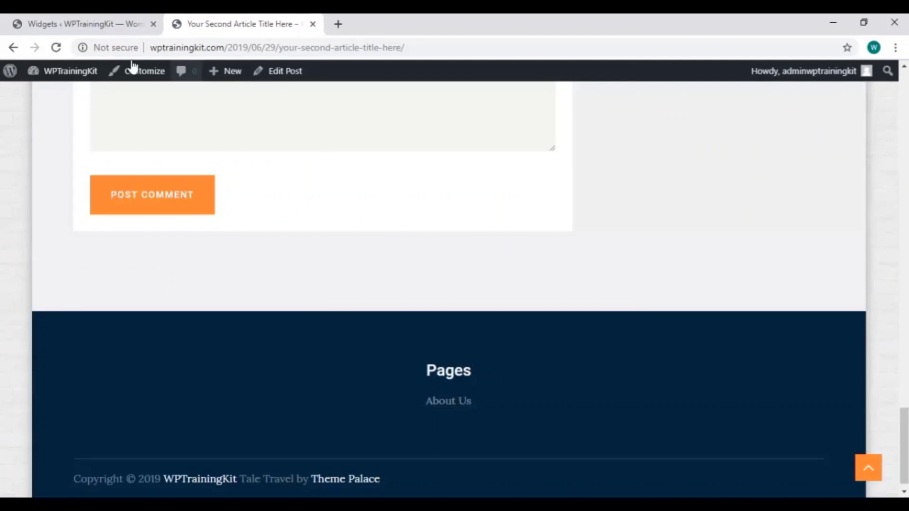
{"action": "left_click", "coordinate": [100, 26]}
Title the Pages widget 'Pages Widget', save it, and reload the article to verify
{"action": "left_click", "coordinate": [748, 281]}
{"action": "type", "text": "Pages Widget"}
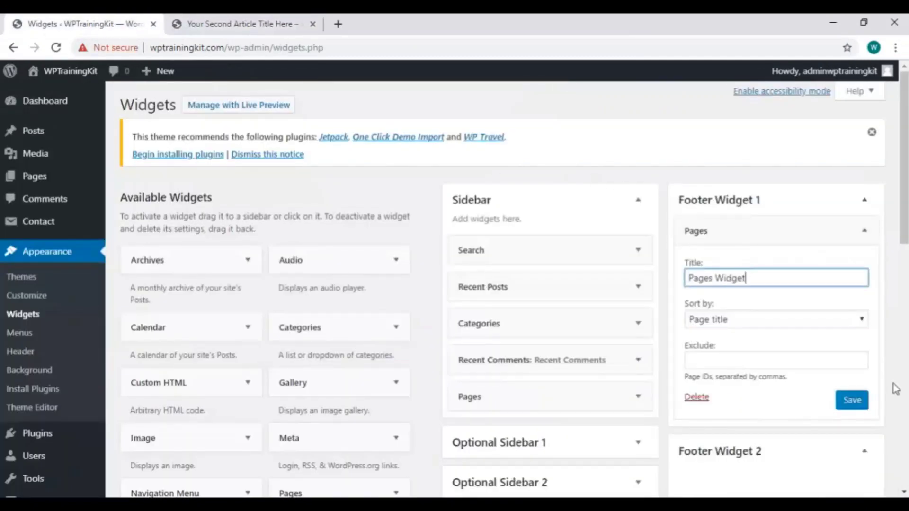
{"action": "key", "text": "Return"}
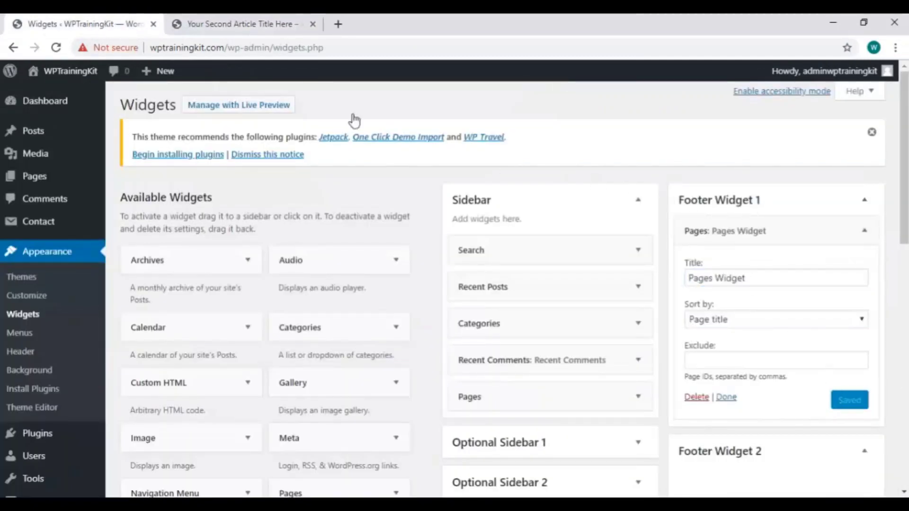
{"action": "key", "text": "ctrl+Tab"}
{"action": "right_click", "coordinate": [383, 221]}
{"action": "left_click", "coordinate": [417, 261]}
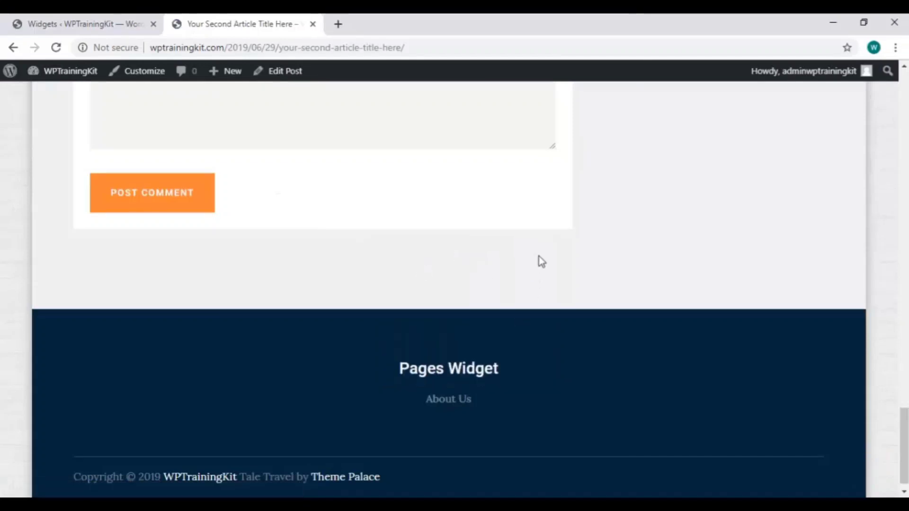
{"action": "left_click", "coordinate": [105, 23]}
Move the Pages Widget from Footer Widget 1 into Footer Widget 2 and reload the article to check
{"action": "left_click", "coordinate": [862, 232]}
{"action": "scroll", "coordinate": [807, 252], "scroll_direction": "down", "scroll_amount": 1}
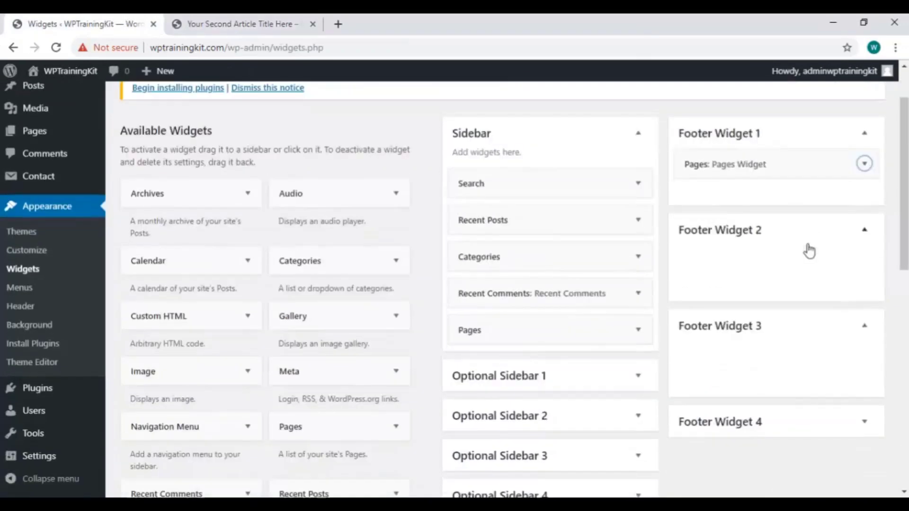
{"action": "left_click_drag", "start_coordinate": [798, 166], "coordinate": [807, 265]}
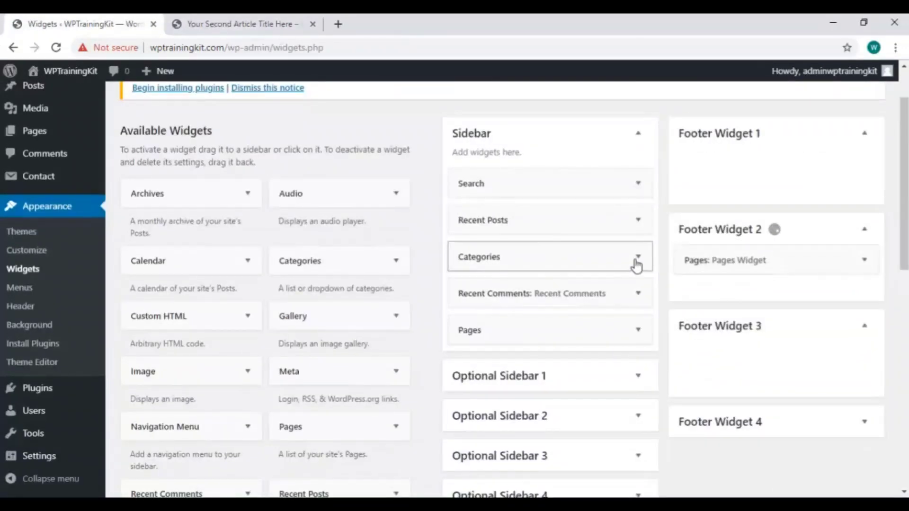
{"action": "left_click", "coordinate": [246, 23]}
{"action": "right_click", "coordinate": [380, 200]}
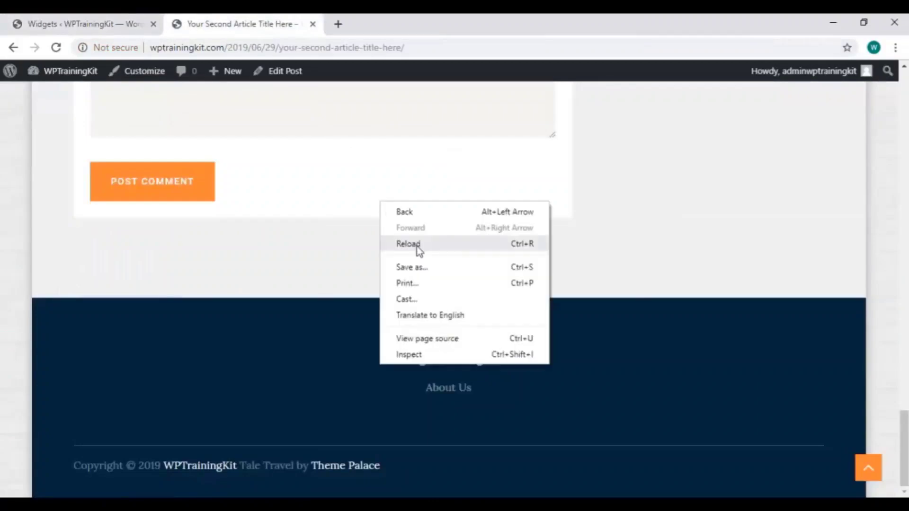
{"action": "left_click", "coordinate": [417, 247]}
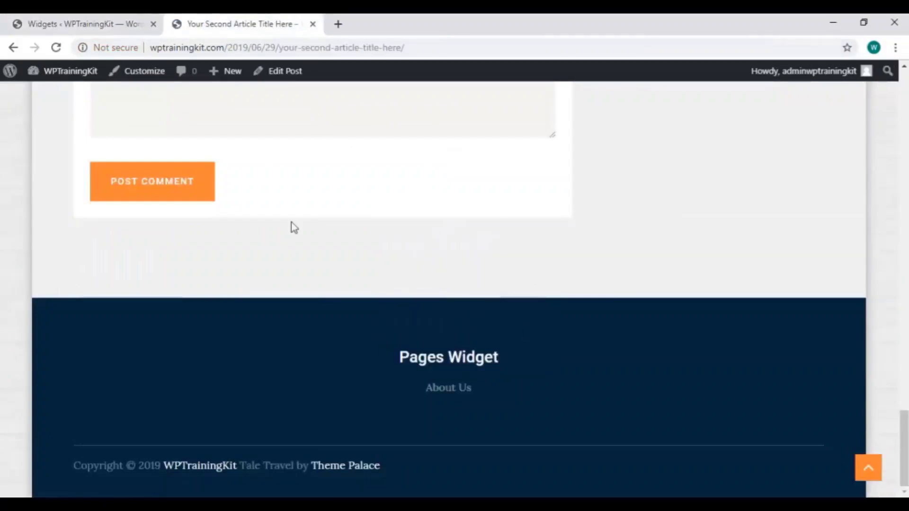
{"action": "left_click", "coordinate": [80, 31]}
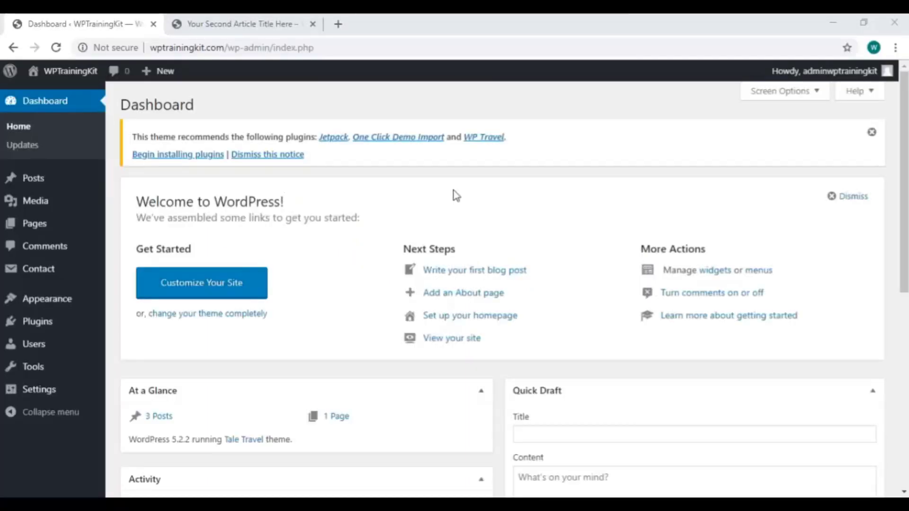
Go to the admin's Your Profile page under Users
{"action": "mouse_move", "coordinate": [72, 345]}
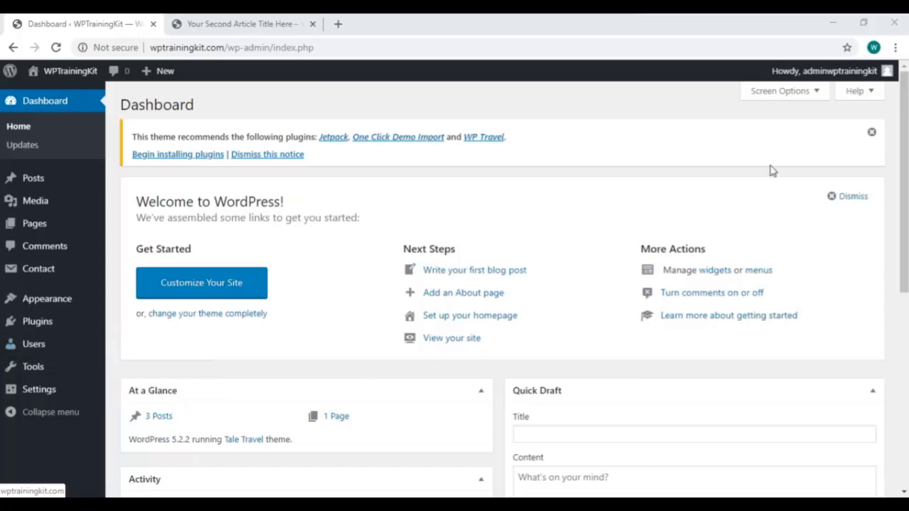
{"action": "mouse_move", "coordinate": [831, 74]}
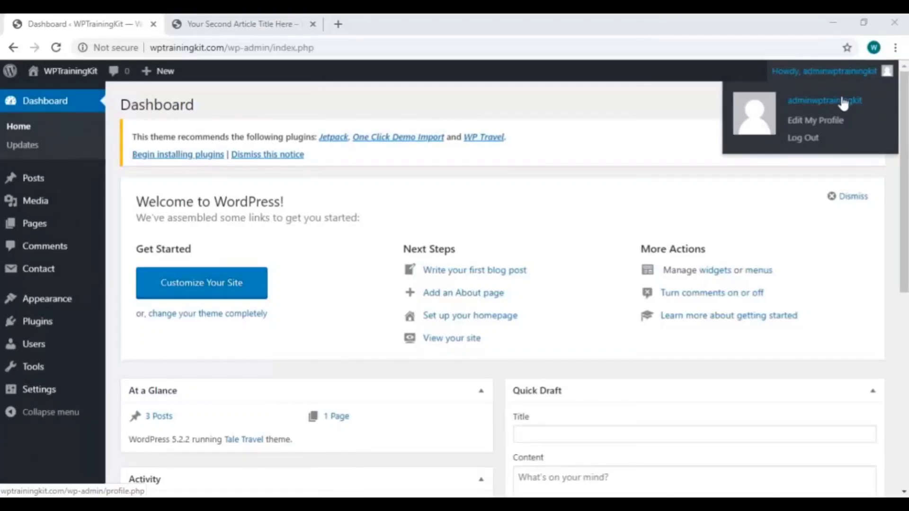
{"action": "left_click", "coordinate": [843, 102]}
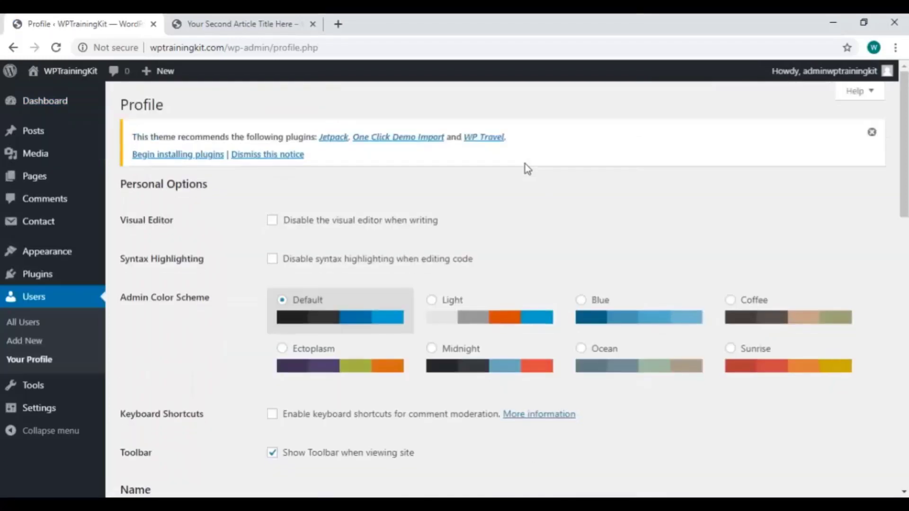
{"action": "scroll", "coordinate": [428, 201], "scroll_direction": "down", "scroll_amount": 3}
{"action": "scroll", "coordinate": [430, 203], "scroll_direction": "up", "scroll_amount": 1}
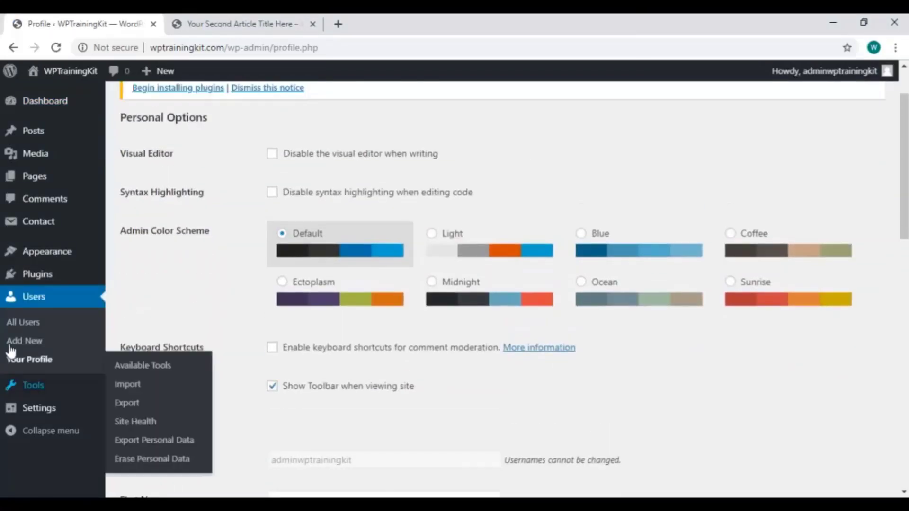
{"action": "scroll", "coordinate": [61, 218], "scroll_direction": "up", "scroll_amount": 1}
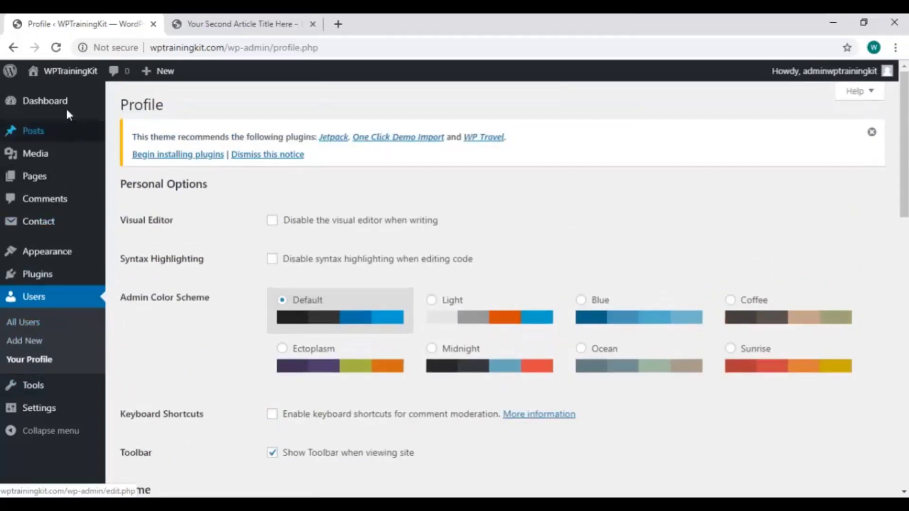
{"action": "left_click", "coordinate": [68, 101]}
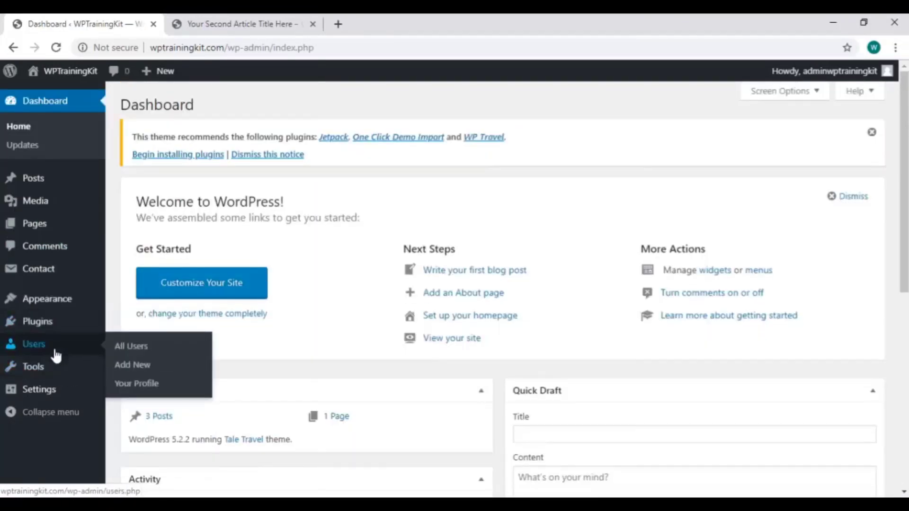
{"action": "left_click", "coordinate": [140, 382]}
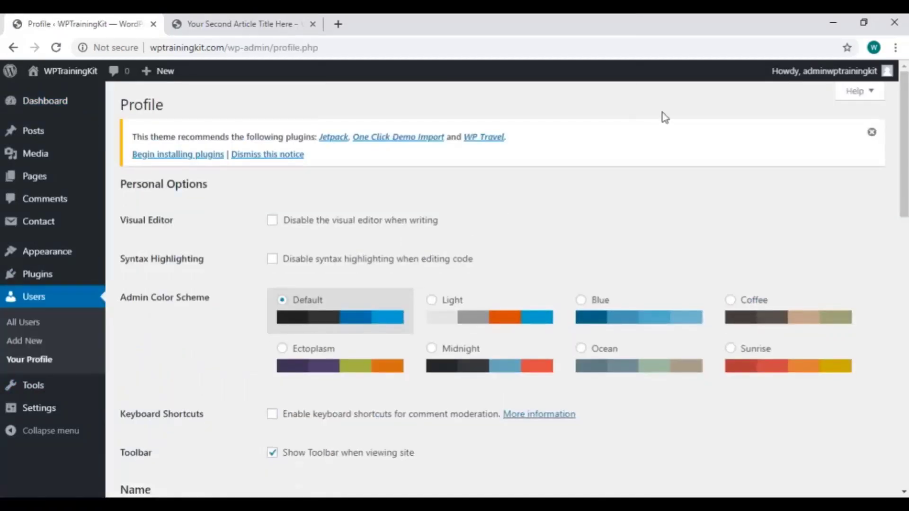
Replace the profile Nickname with the site's domain name
{"action": "scroll", "coordinate": [383, 232], "scroll_direction": "down", "scroll_amount": 4}
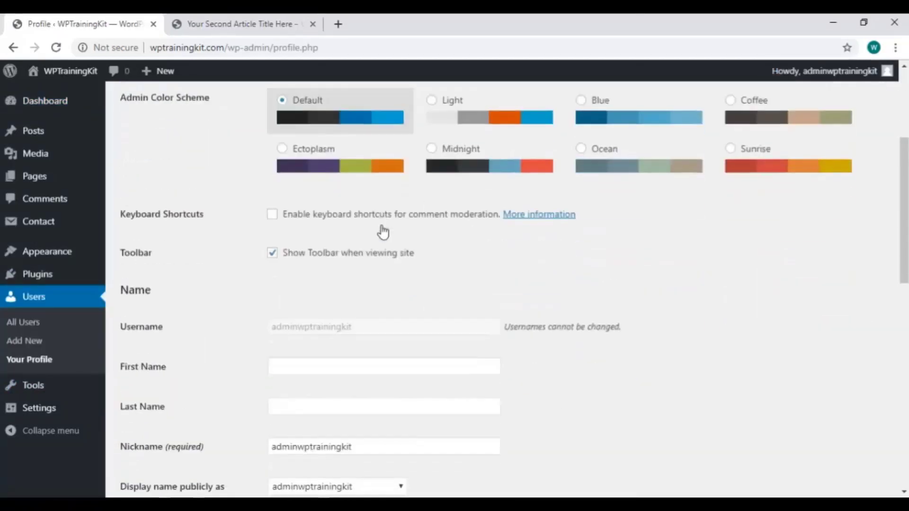
{"action": "scroll", "coordinate": [376, 256], "scroll_direction": "down", "scroll_amount": 2}
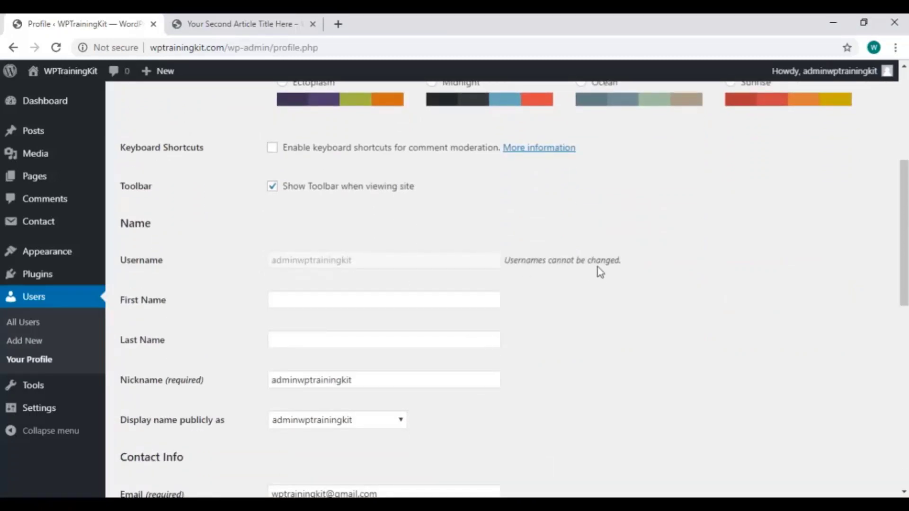
{"action": "scroll", "coordinate": [595, 268], "scroll_direction": "down", "scroll_amount": 2}
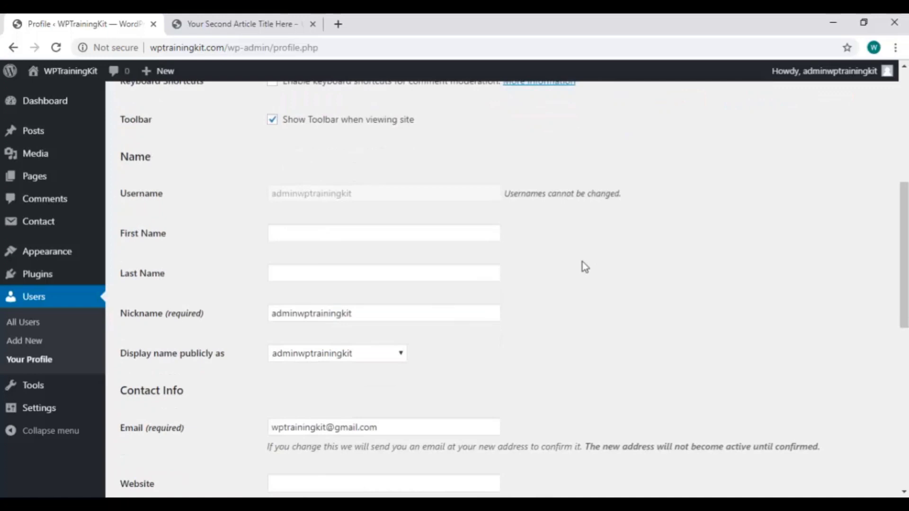
{"action": "scroll", "coordinate": [585, 266], "scroll_direction": "down", "scroll_amount": 2}
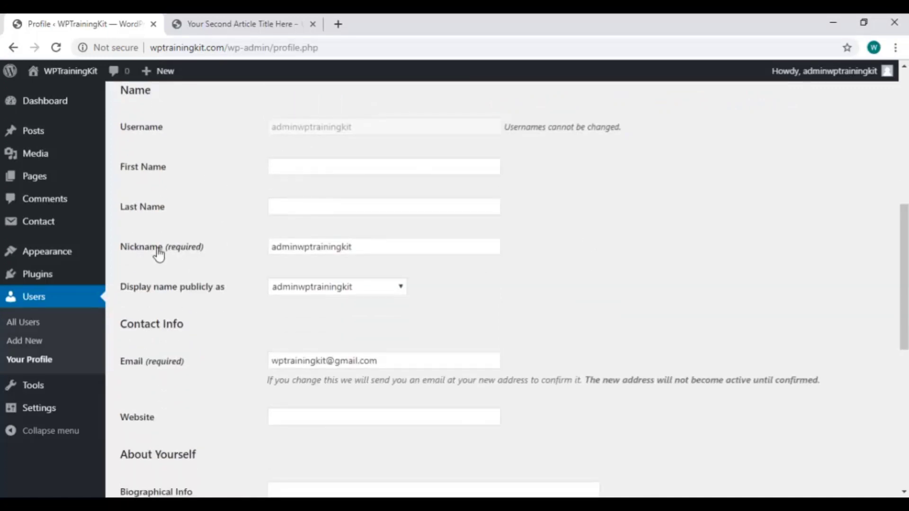
{"action": "left_click", "coordinate": [379, 246]}
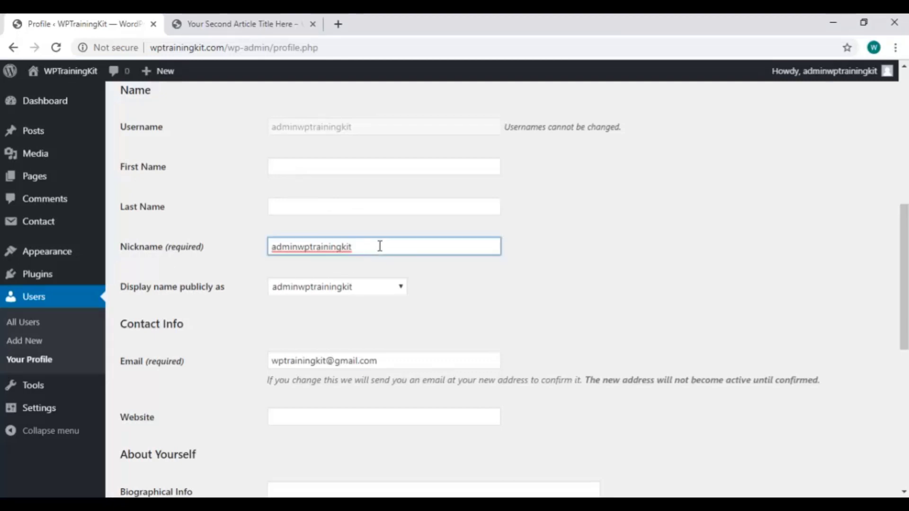
{"action": "double_click", "coordinate": [379, 246]}
{"action": "type", "text": "admin"}
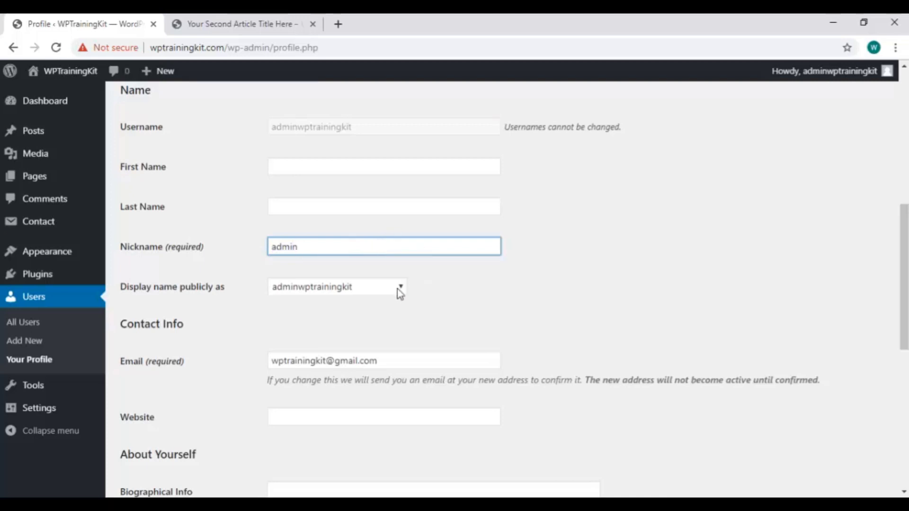
{"action": "left_click", "coordinate": [397, 289]}
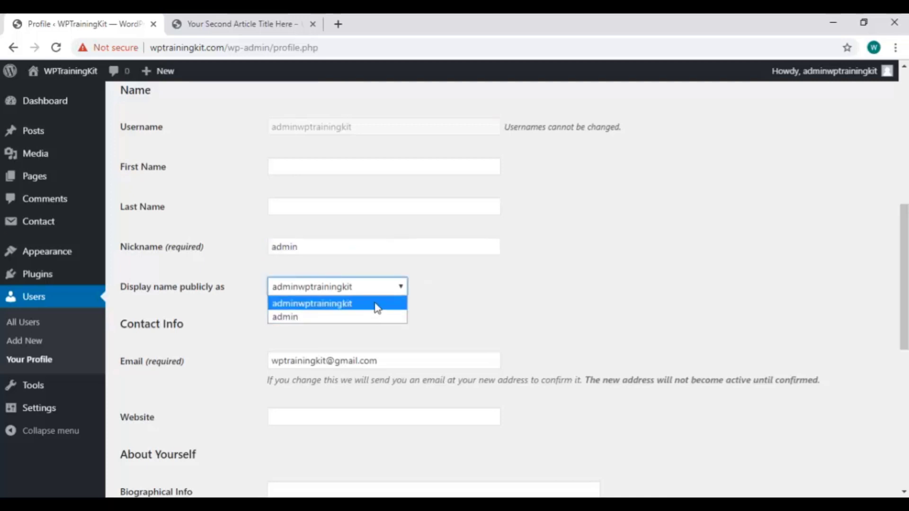
{"action": "left_click", "coordinate": [367, 245]}
{"action": "type", "text": "wp"}
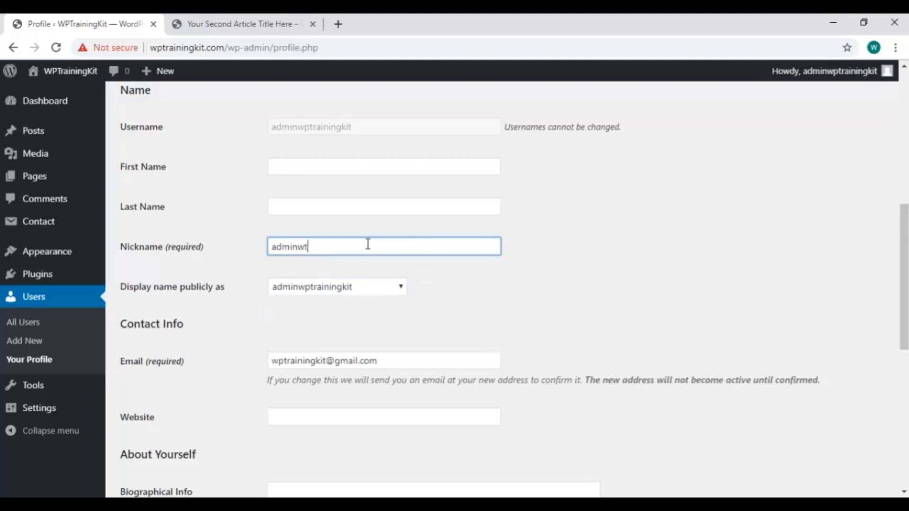
{"action": "type", "text": "trainingkit.com"}
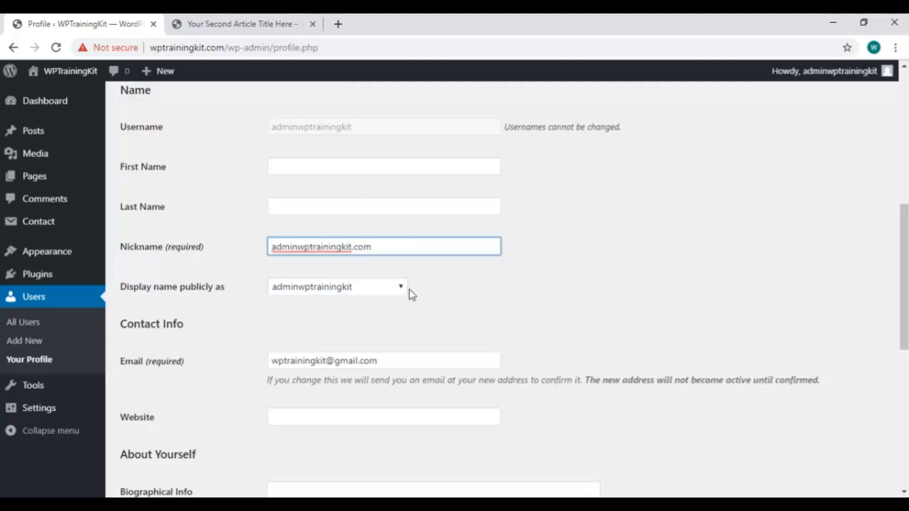
Set 'Display name publicly as' to admin
{"action": "left_click", "coordinate": [403, 286]}
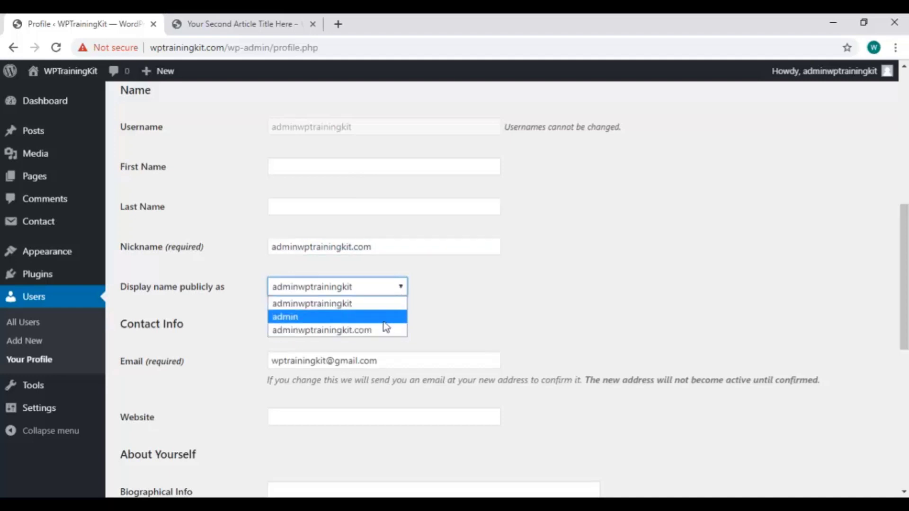
{"action": "left_click", "coordinate": [392, 247]}
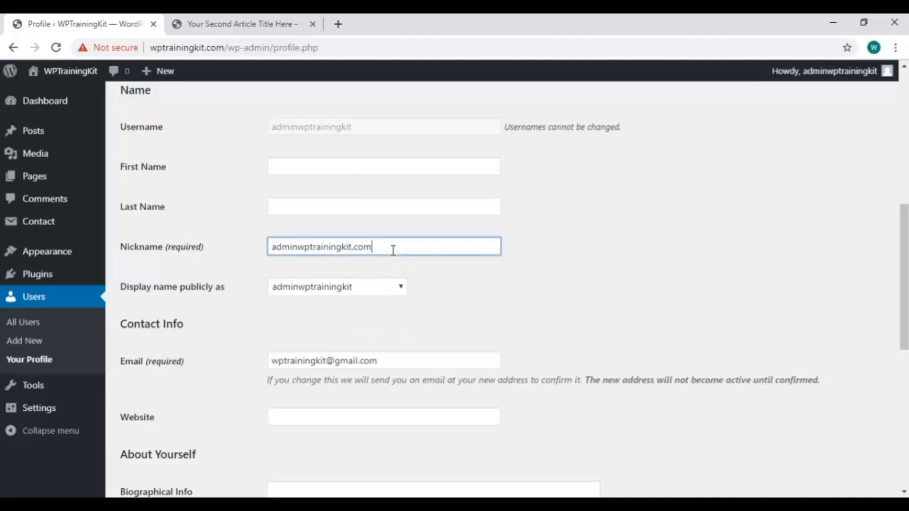
{"action": "left_click", "coordinate": [396, 287]}
{"action": "left_click", "coordinate": [371, 321]}
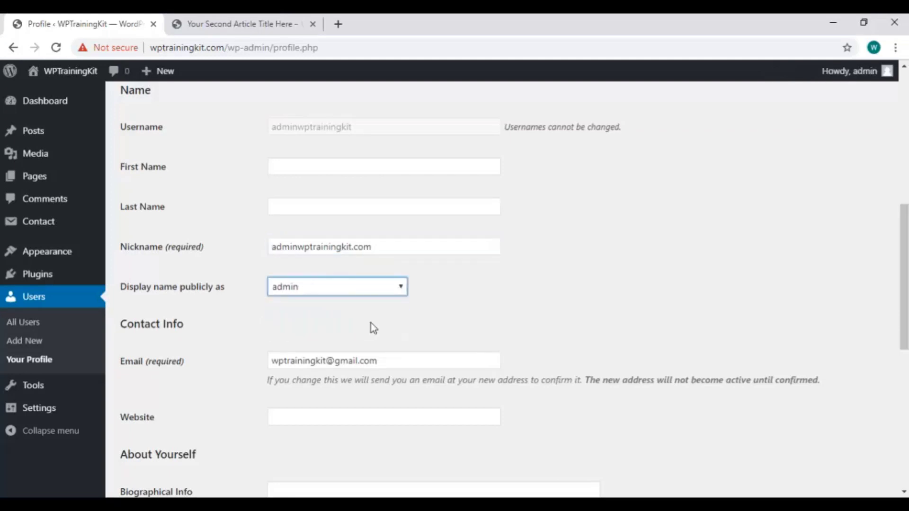
{"action": "left_click", "coordinate": [393, 247]}
{"action": "triple_click", "coordinate": [392, 247]}
{"action": "key", "text": "BackSpace"}
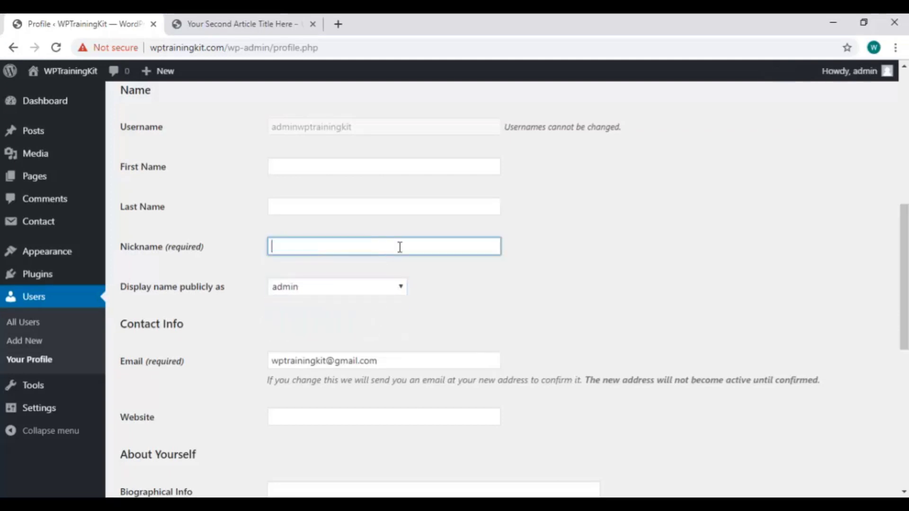
{"action": "scroll", "coordinate": [395, 247], "scroll_direction": "down", "scroll_amount": 3}
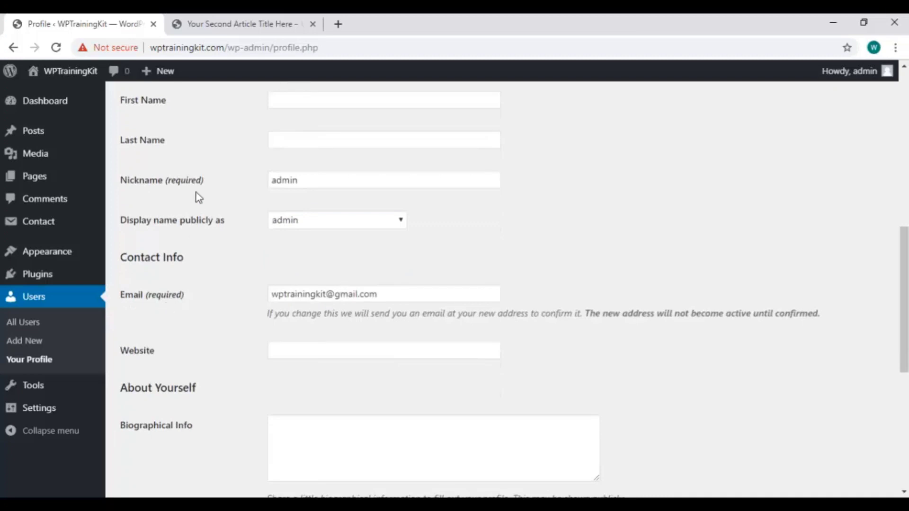
{"action": "scroll", "coordinate": [515, 257], "scroll_direction": "down", "scroll_amount": 4}
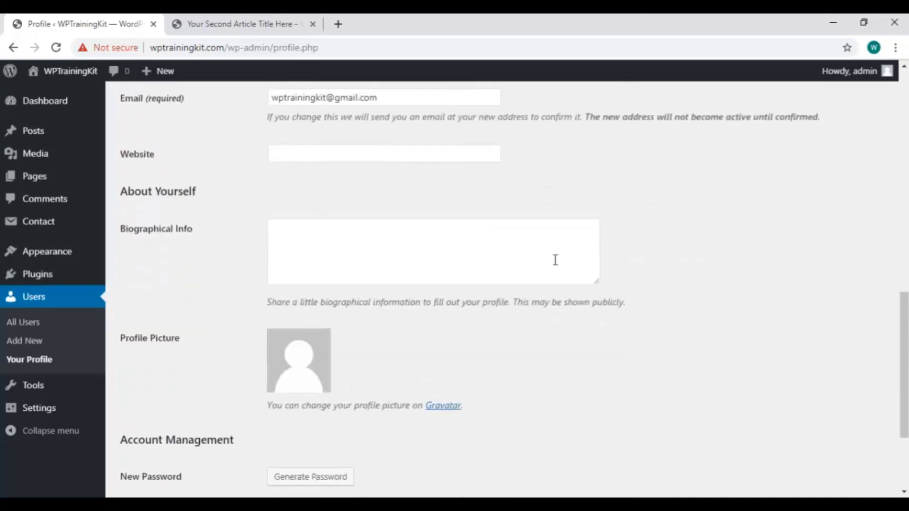
{"action": "left_click_drag", "start_coordinate": [224, 47], "coordinate": [150, 46]}
{"action": "key", "text": "ctrl+c"}
{"action": "left_click", "coordinate": [323, 149]}
{"action": "key", "text": "ctrl+v"}
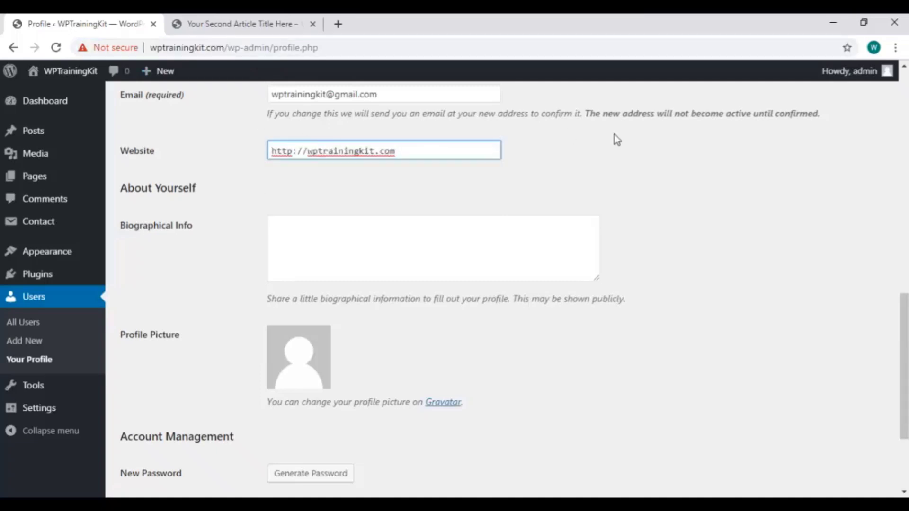
Save the profile changes with Update Profile
{"action": "scroll", "coordinate": [369, 160], "scroll_direction": "down", "scroll_amount": 3}
{"action": "scroll", "coordinate": [379, 223], "scroll_direction": "up", "scroll_amount": 1}
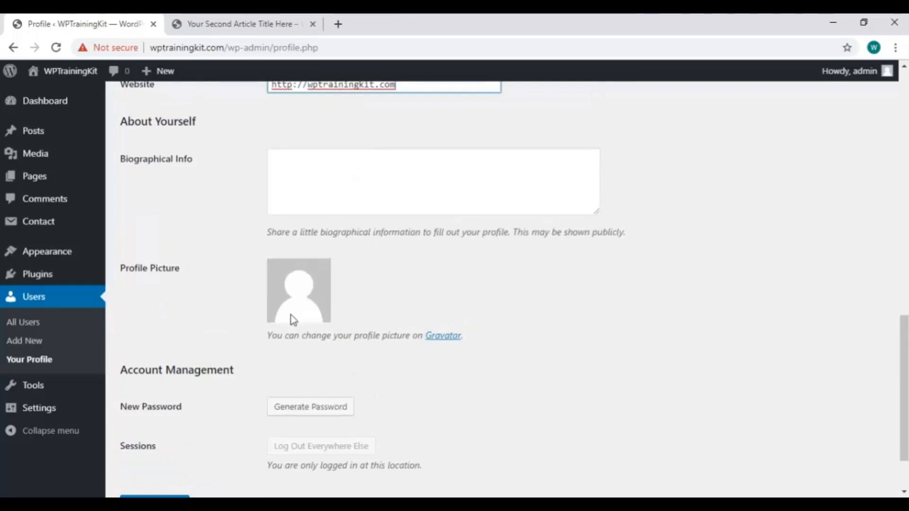
{"action": "scroll", "coordinate": [378, 331], "scroll_direction": "down", "scroll_amount": 2}
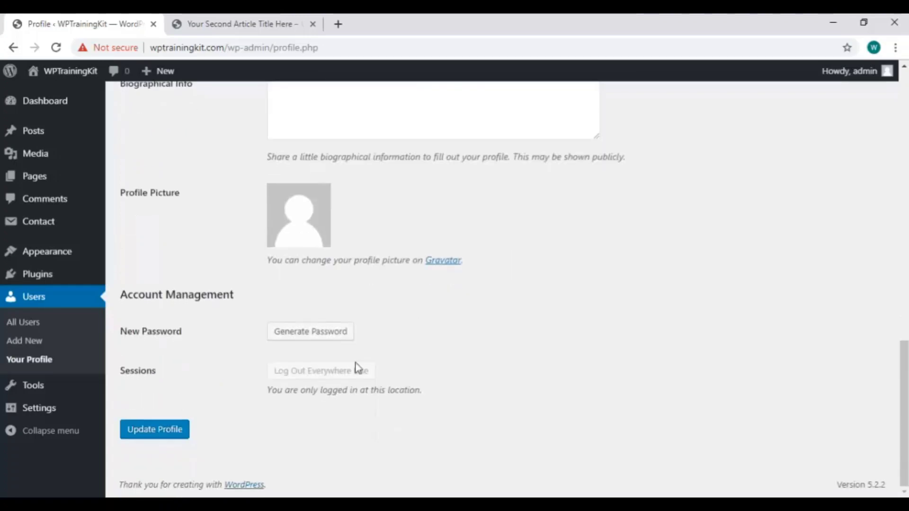
{"action": "left_click", "coordinate": [151, 431]}
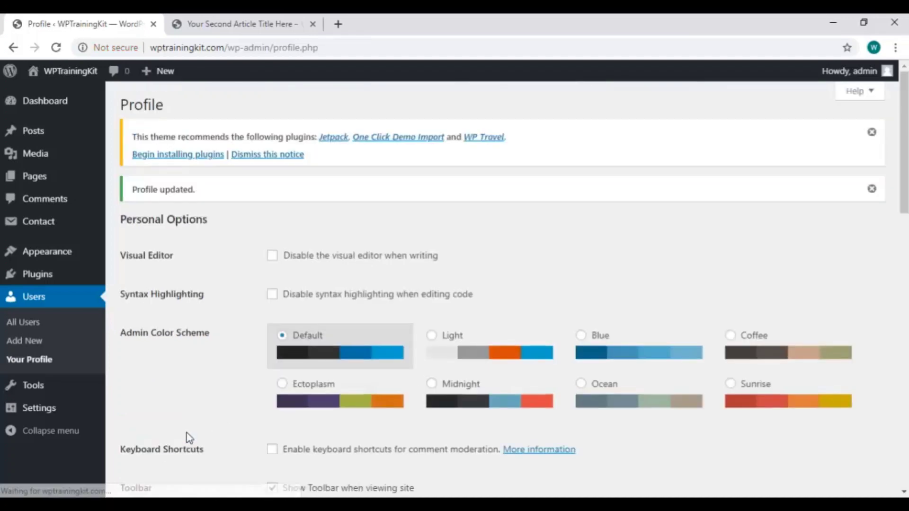
Generate a new password and toggle its visibility
{"action": "scroll", "coordinate": [379, 266], "scroll_direction": "down", "scroll_amount": 15}
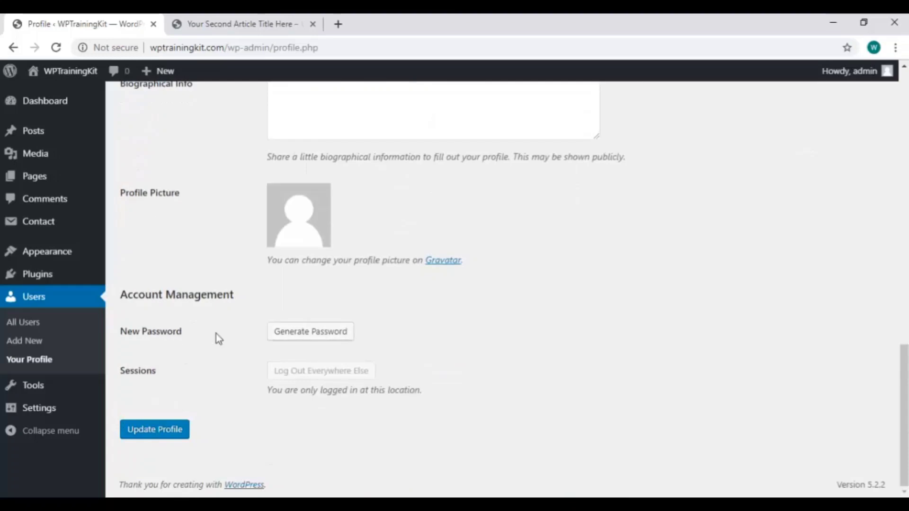
{"action": "left_click", "coordinate": [308, 338]}
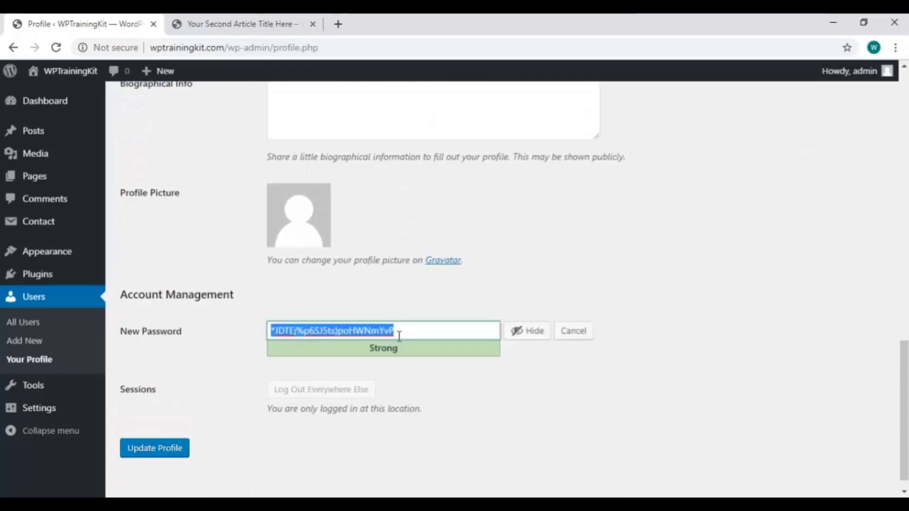
{"action": "left_click", "coordinate": [523, 339]}
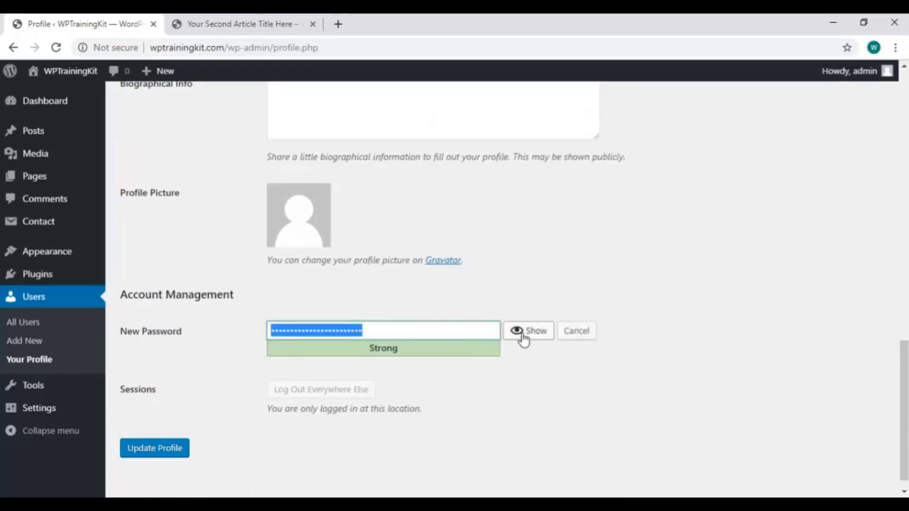
{"action": "left_click", "coordinate": [523, 338]}
Type a new password, then cancel the password change
{"action": "type", "text": "yo"}
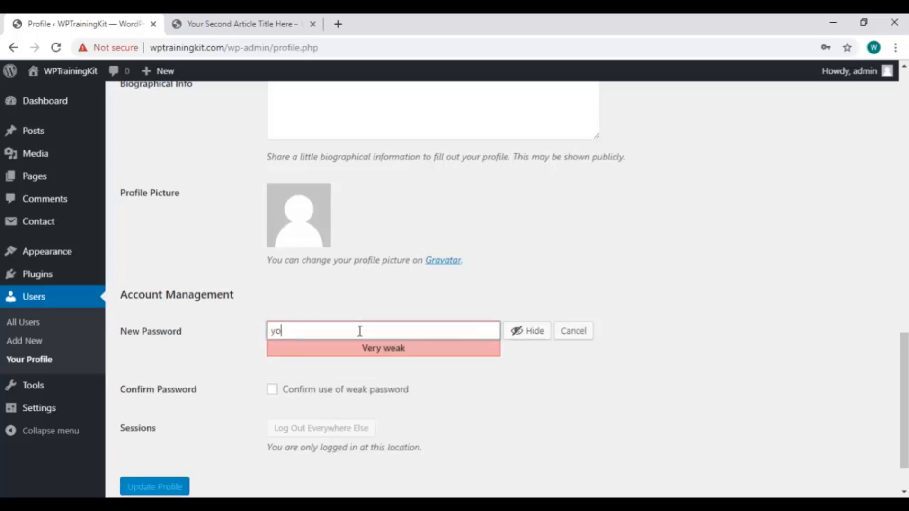
{"action": "type", "text": "urnewpasswordhere"}
{"action": "left_click", "coordinate": [574, 330]}
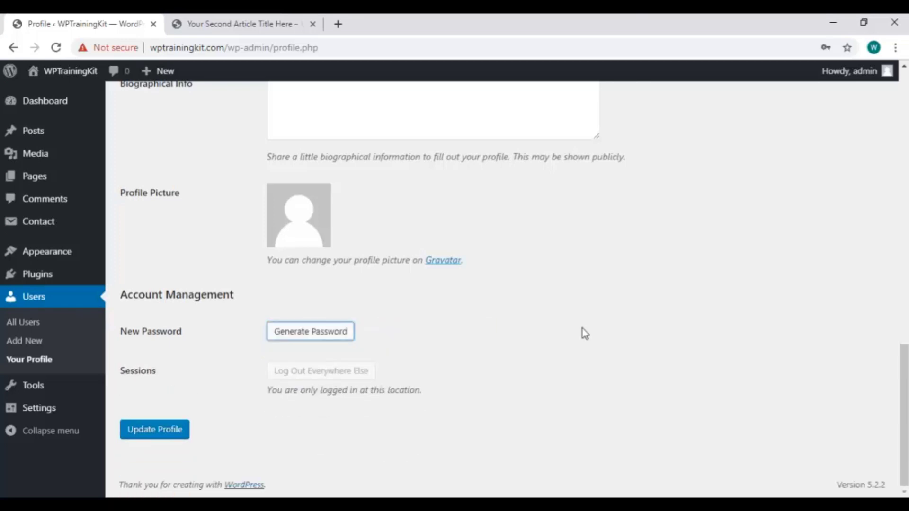
{"action": "scroll", "coordinate": [415, 302], "scroll_direction": "up", "scroll_amount": 10}
{"action": "scroll", "coordinate": [415, 300], "scroll_direction": "up", "scroll_amount": 4}
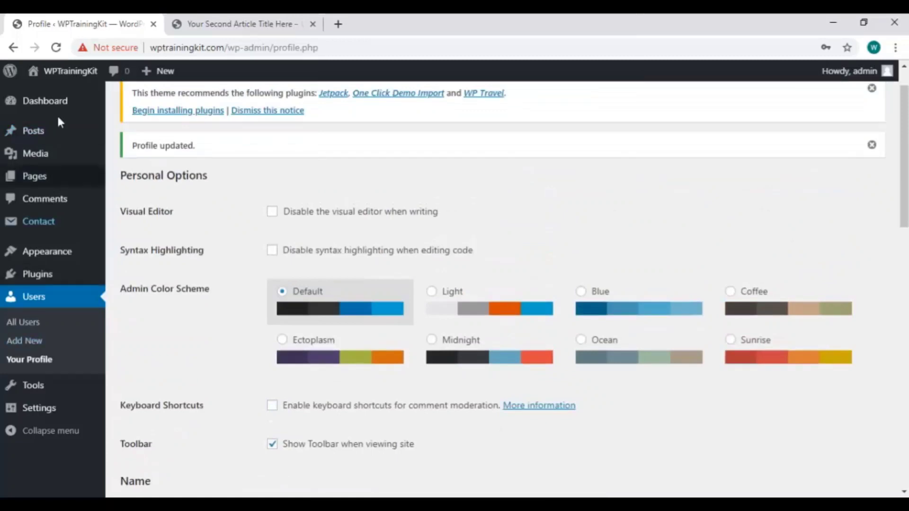
Try Light, Blue, Coffee, Sunrise and Ocean schemes, settle on Ectoplasm, then open All Users
{"action": "left_click", "coordinate": [432, 291]}
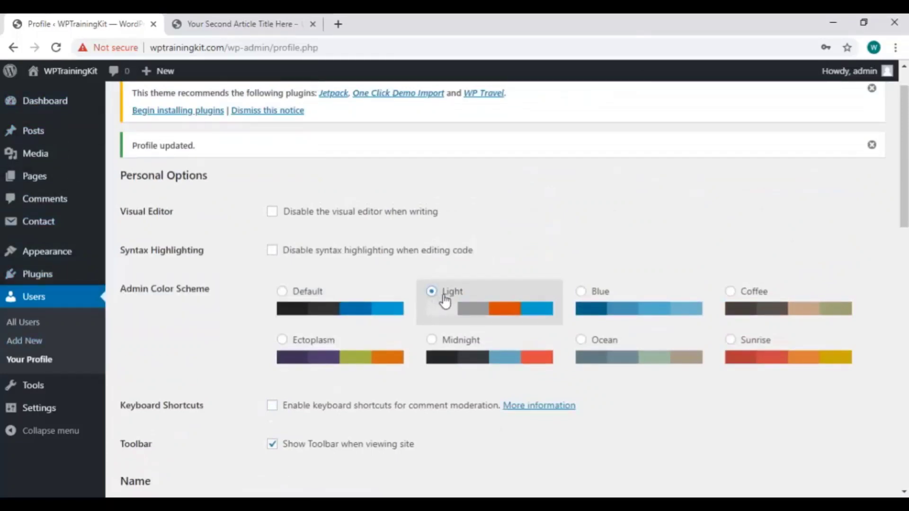
{"action": "left_click", "coordinate": [585, 306]}
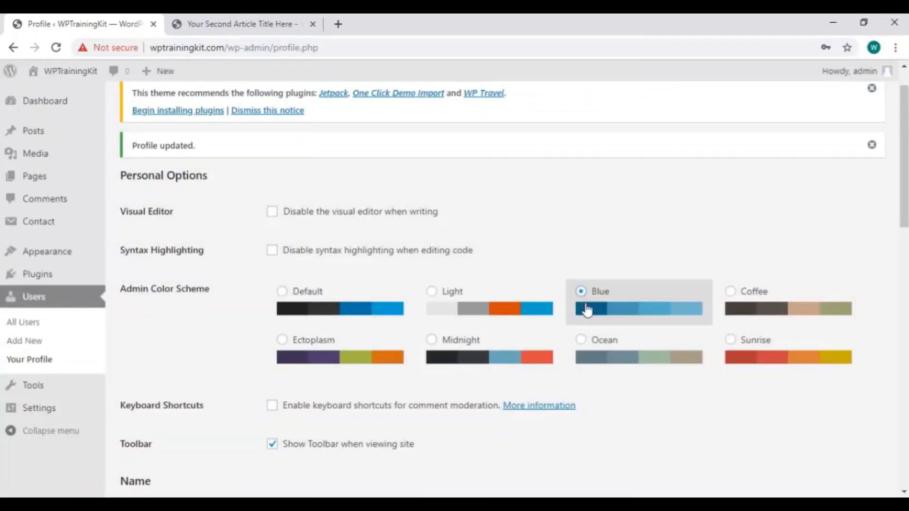
{"action": "left_click", "coordinate": [741, 302]}
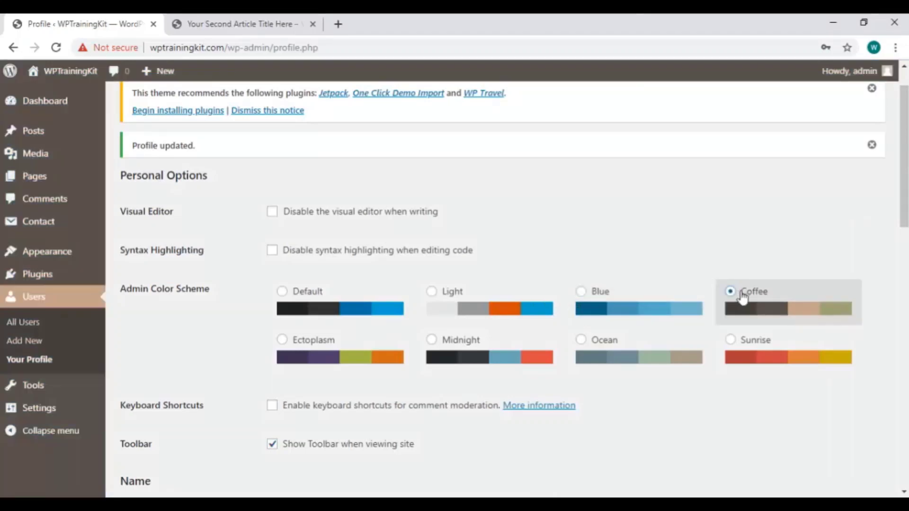
{"action": "left_click", "coordinate": [750, 349]}
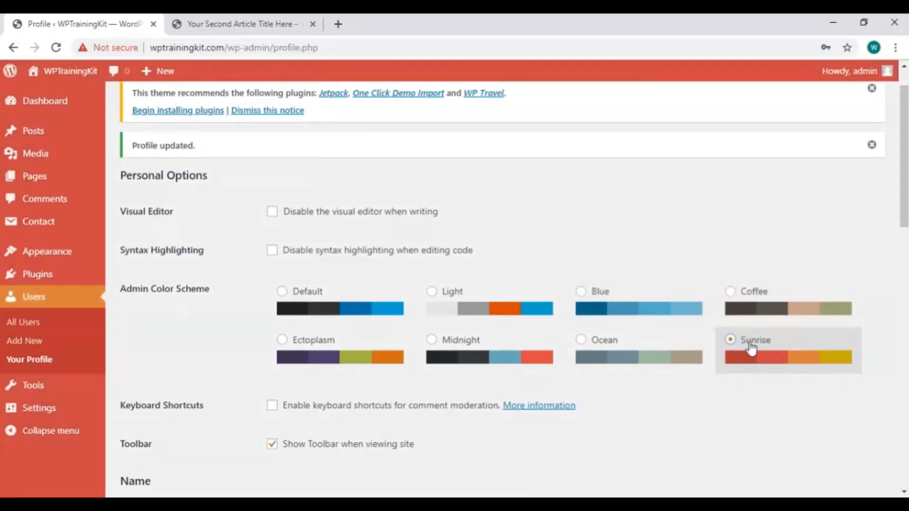
{"action": "left_click", "coordinate": [614, 370]}
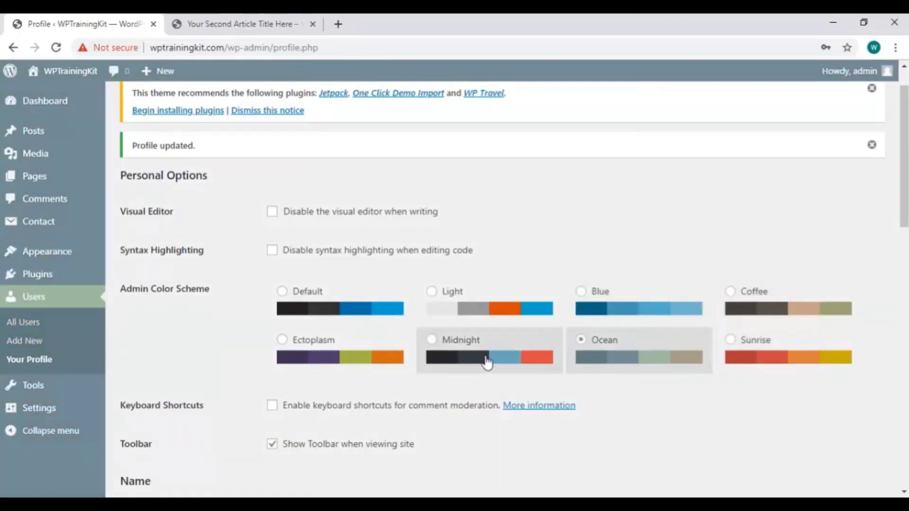
{"action": "left_click", "coordinate": [308, 356]}
{"action": "left_click", "coordinate": [71, 327]}
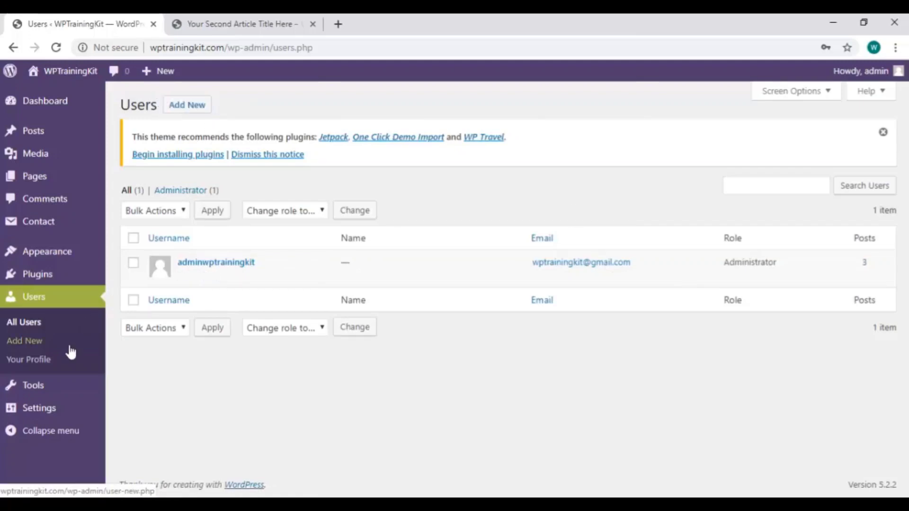
Start a new user with username 'admin' and a placeholder e-mail on the youremailhere.com domain
{"action": "left_click", "coordinate": [191, 108]}
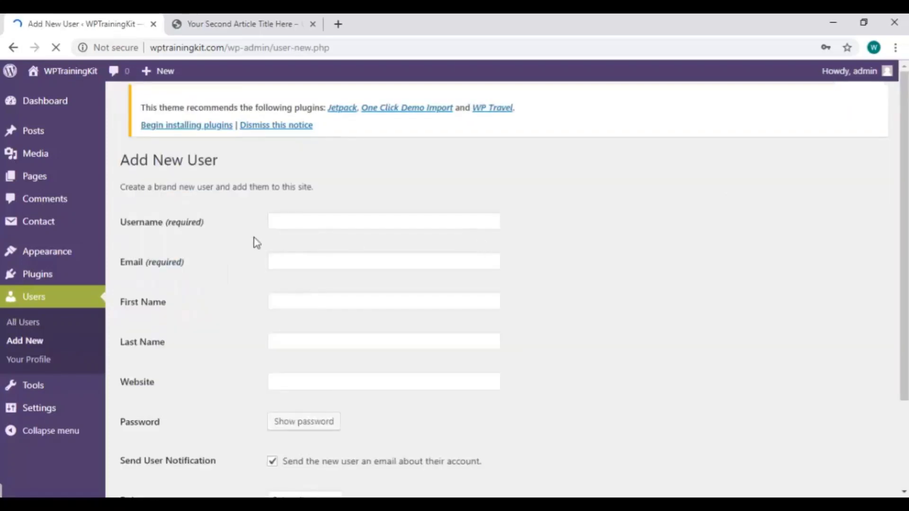
{"action": "left_click", "coordinate": [309, 215]}
{"action": "type", "text": "admin2"}
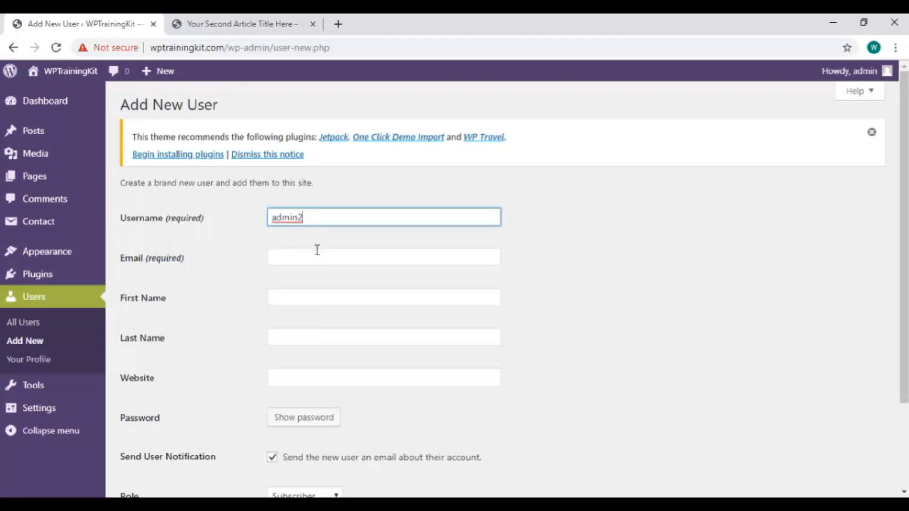
{"action": "left_click", "coordinate": [321, 259]}
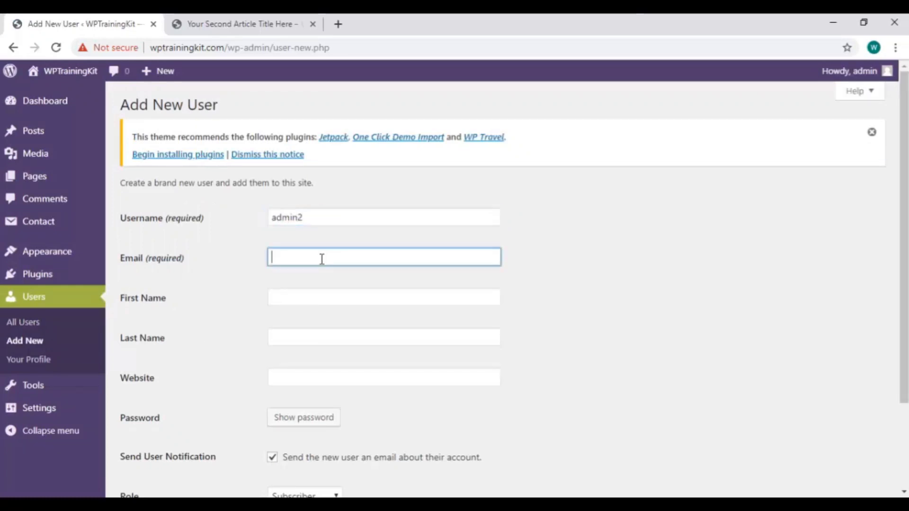
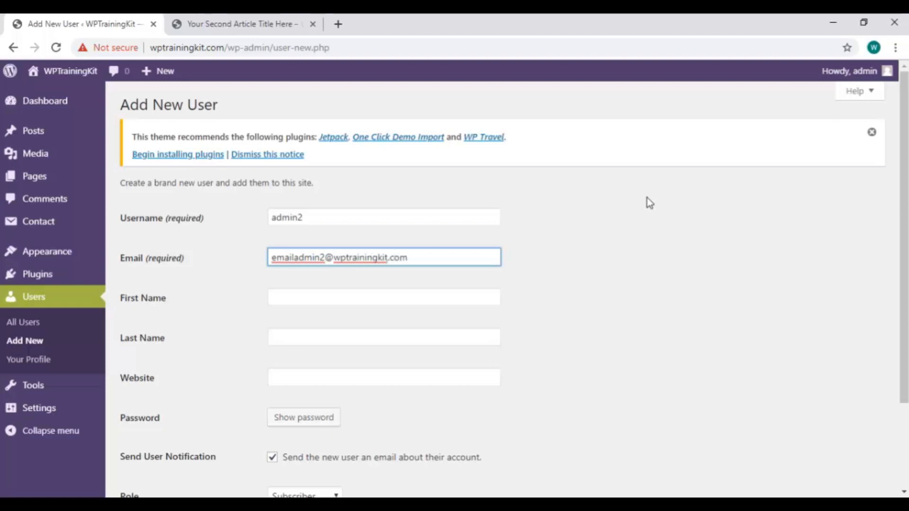
{"action": "key", "text": "ctrl+shift+Left"}
{"action": "key", "text": "ctrl+shift+Left"}
{"action": "type", "text": "gmail.com"}
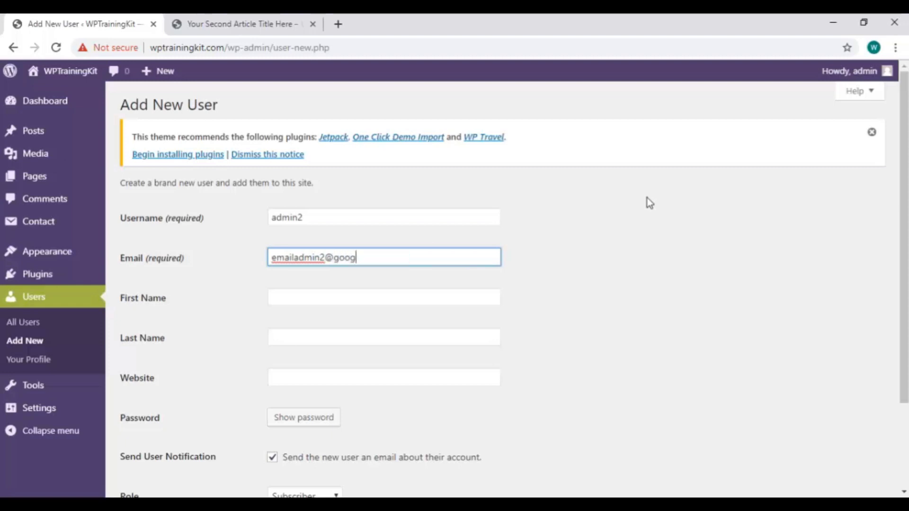
{"action": "key", "text": "ctrl+shift+Left"}
{"action": "key", "text": "ctrl+shift+Left"}
{"action": "type", "text": "youremailhere.com"}
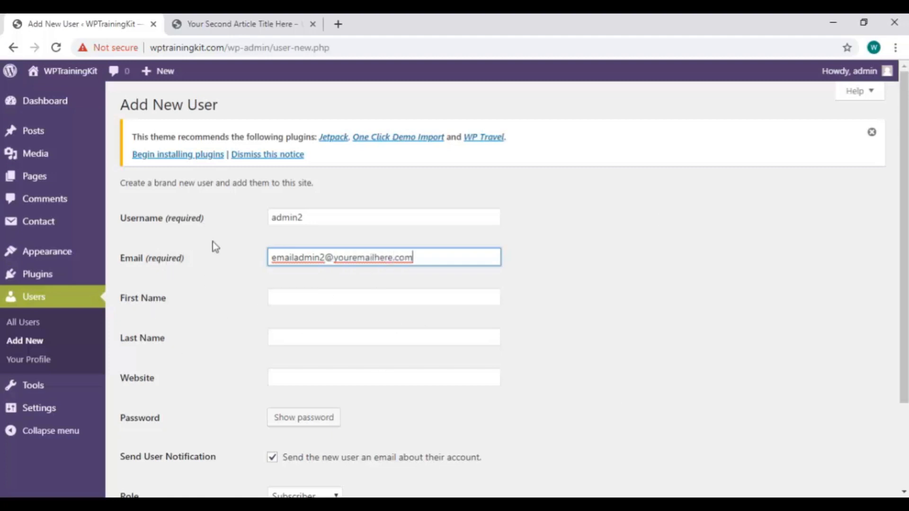
Use the site's address as the user's website and set the role to Contributor
{"action": "scroll", "coordinate": [212, 246], "scroll_direction": "down", "scroll_amount": 3}
{"action": "left_click", "coordinate": [287, 270]}
{"action": "left_click", "coordinate": [290, 291]}
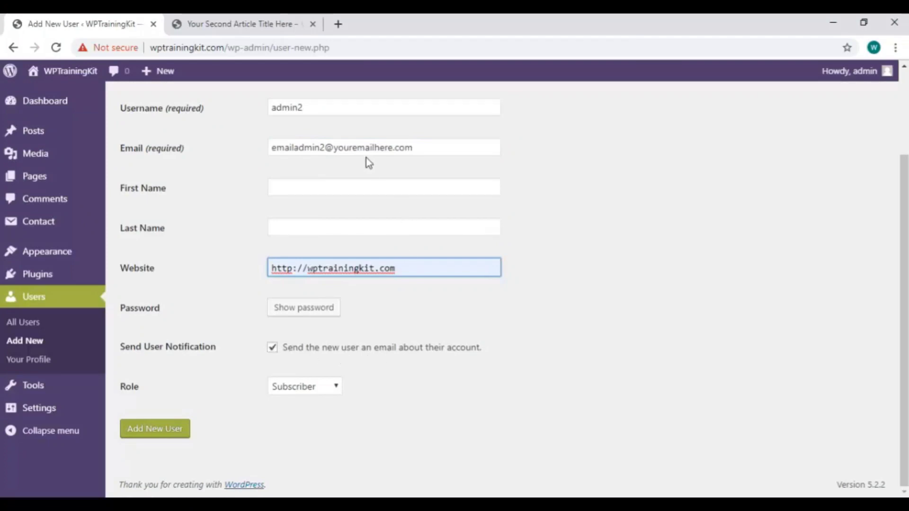
{"action": "left_click", "coordinate": [328, 384]}
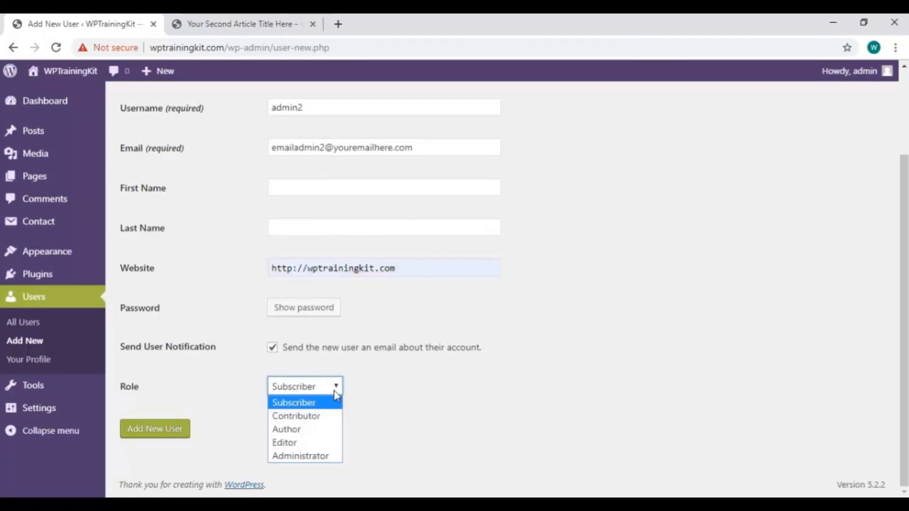
{"action": "left_click", "coordinate": [333, 385]}
{"action": "left_click", "coordinate": [333, 386]}
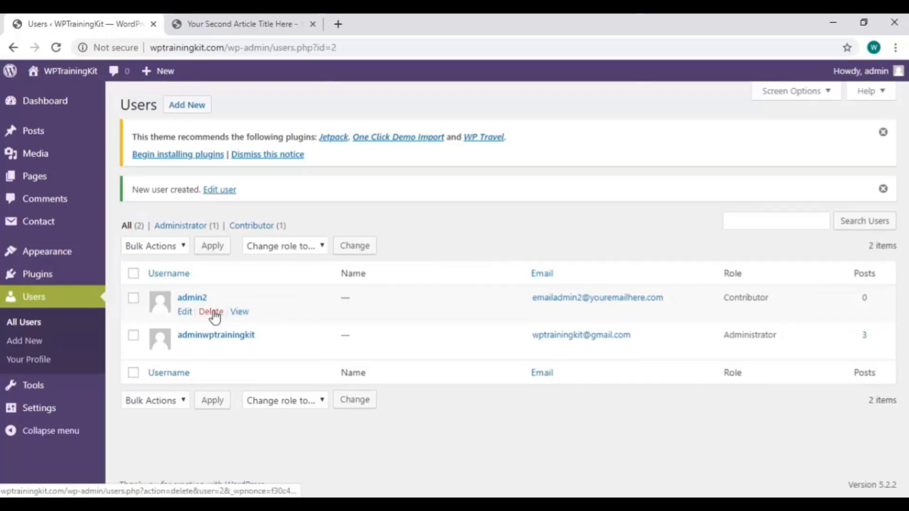
Delete the Contributor test user from All Users and confirm the deletion
{"action": "left_click", "coordinate": [213, 312]}
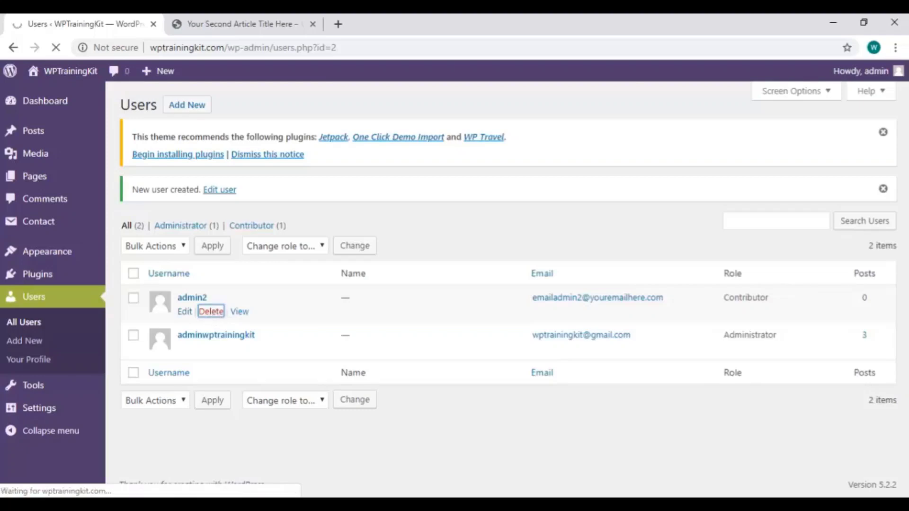
{"action": "mouse_move", "coordinate": [145, 506]}
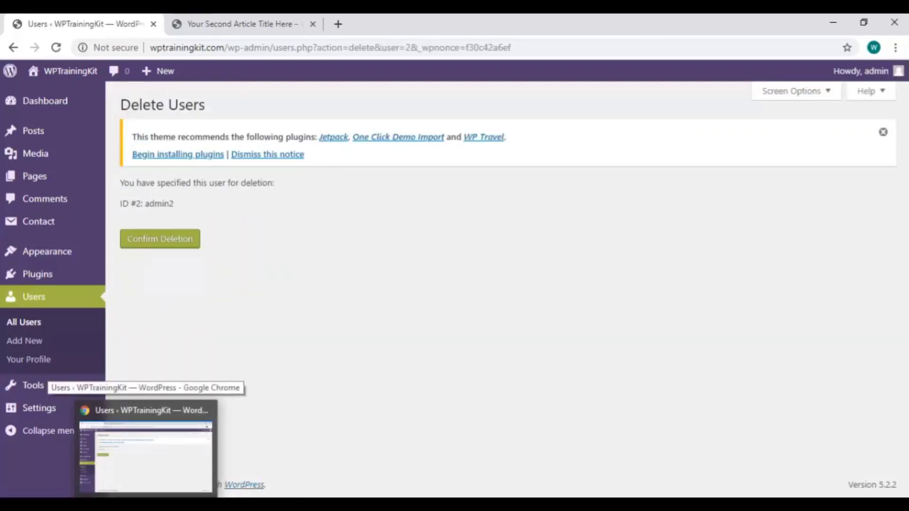
{"action": "left_click", "coordinate": [174, 239]}
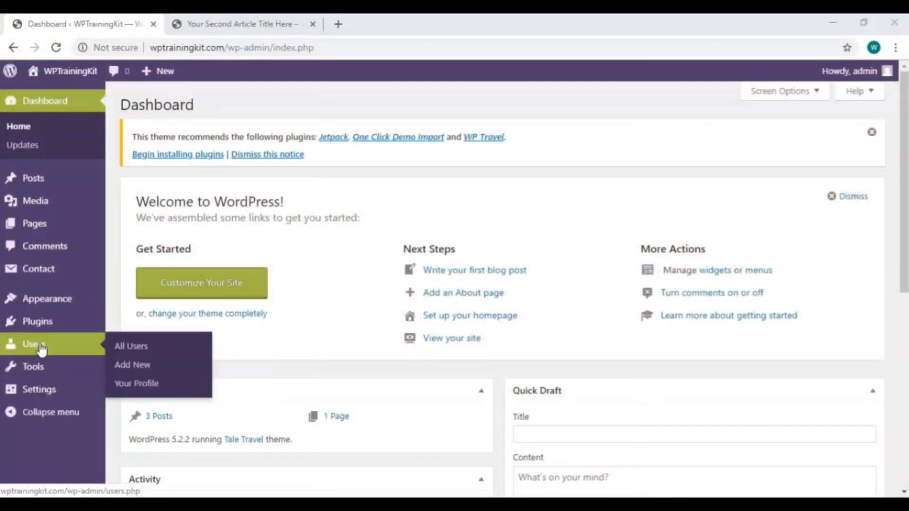
Go to Tools > Import, listing the Blogger, Blogroll, LiveJournal, RSS and Tumblr importers
{"action": "mouse_move", "coordinate": [63, 372]}
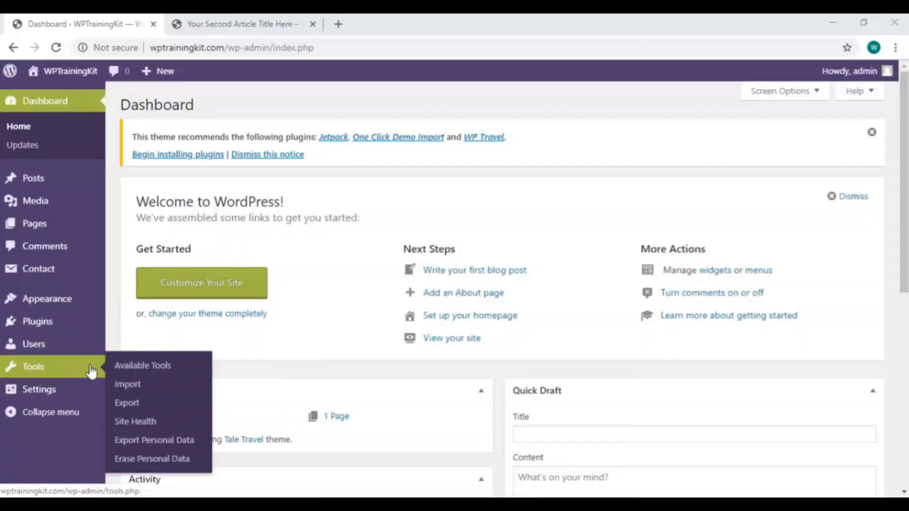
{"action": "left_click", "coordinate": [66, 371]}
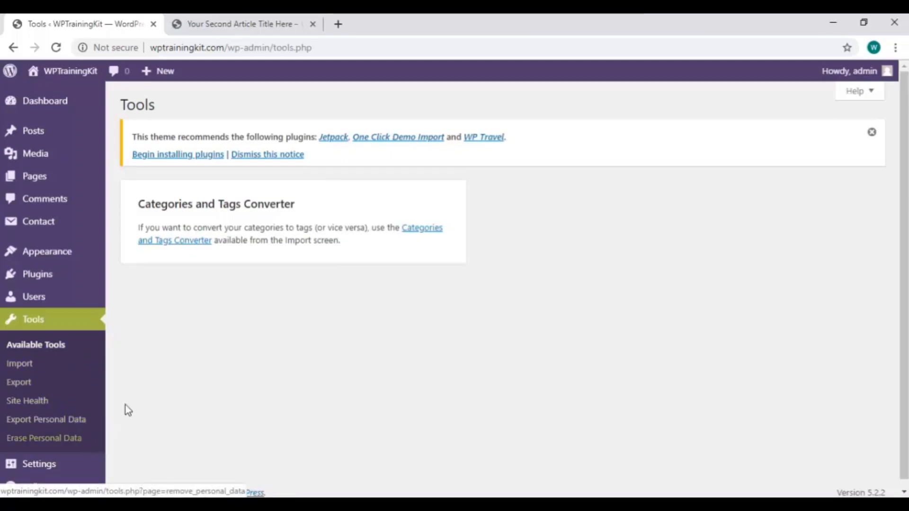
{"action": "left_click", "coordinate": [71, 367]}
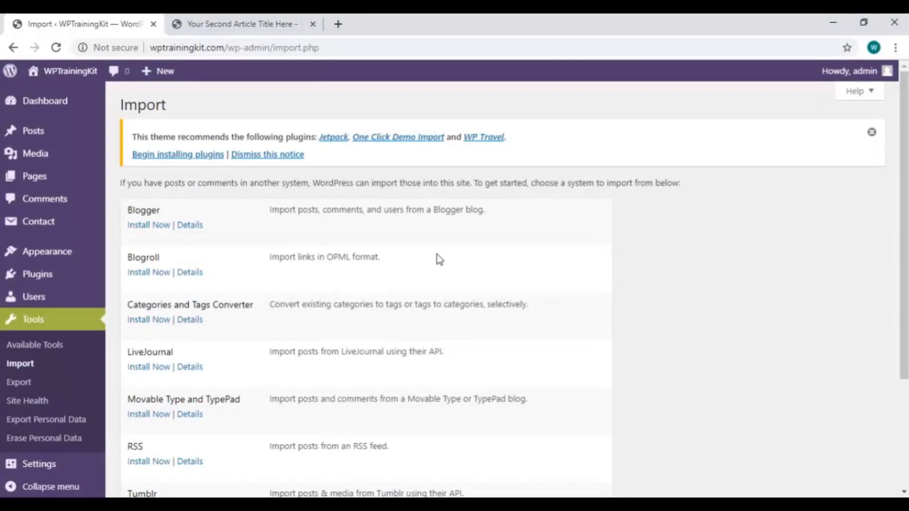
Install the Blogger importer and run it to reach its XML upload page
{"action": "scroll", "coordinate": [149, 260], "scroll_direction": "down", "scroll_amount": 2}
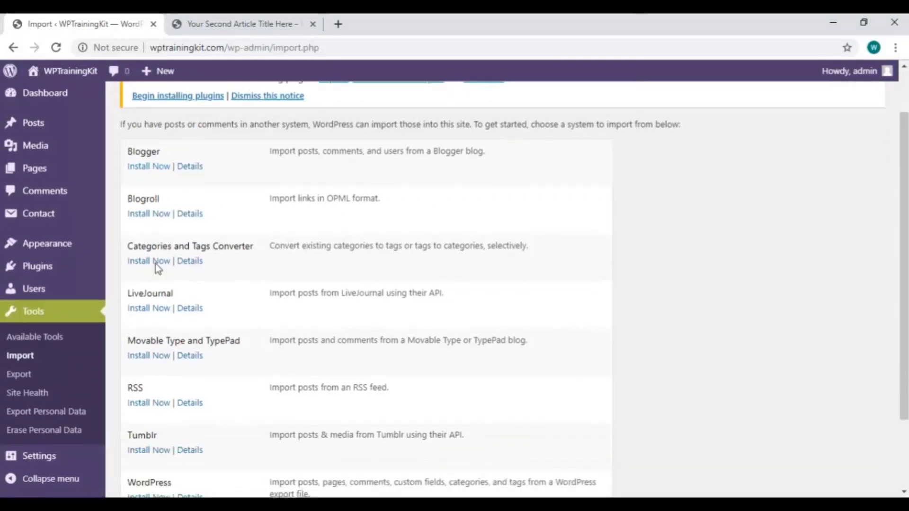
{"action": "scroll", "coordinate": [137, 381], "scroll_direction": "down", "scroll_amount": 2}
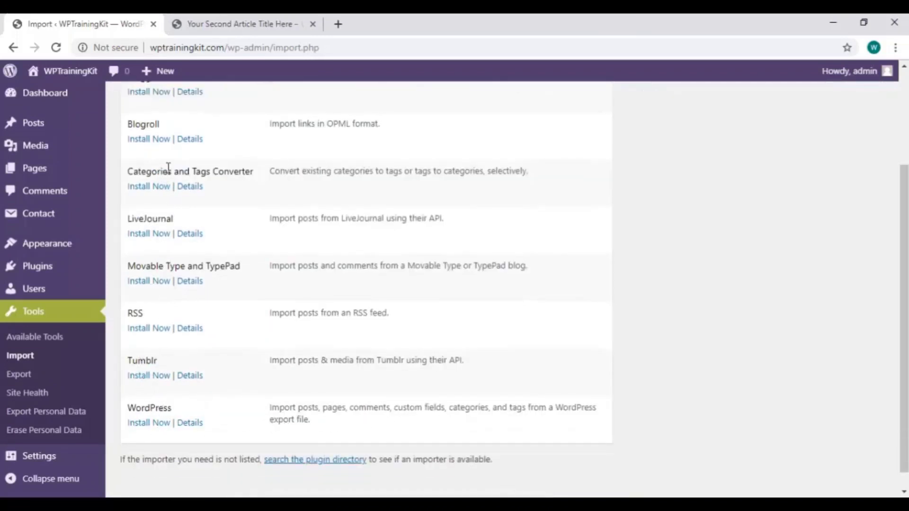
{"action": "scroll", "coordinate": [169, 168], "scroll_direction": "up", "scroll_amount": 2}
{"action": "scroll", "coordinate": [169, 167], "scroll_direction": "up", "scroll_amount": 2}
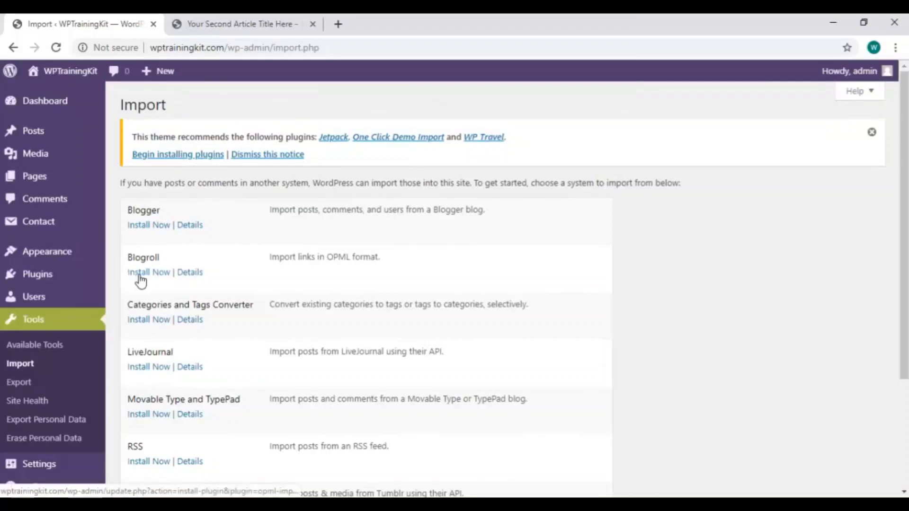
{"action": "left_click", "coordinate": [152, 227]}
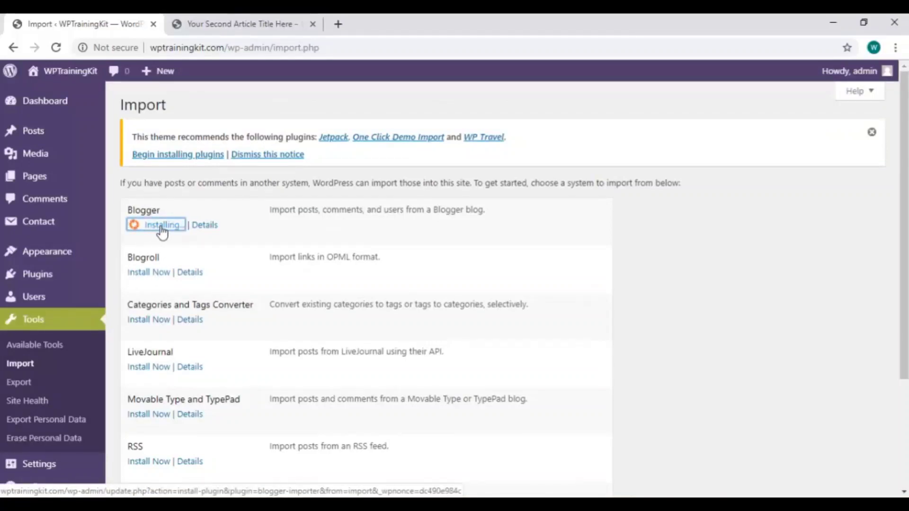
{"action": "left_click", "coordinate": [153, 263]}
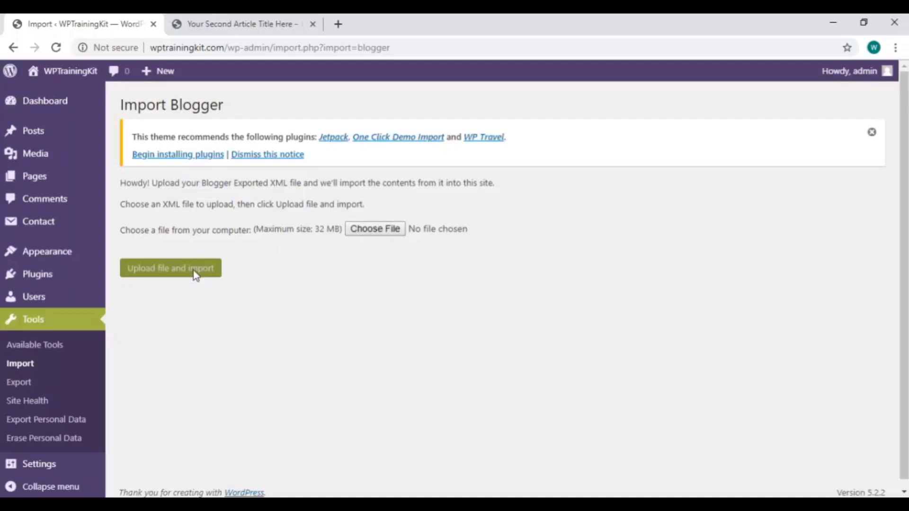
Export All content and download it as wptrainingkit.WordPress.2019-06-30.xml
{"action": "left_click", "coordinate": [51, 384]}
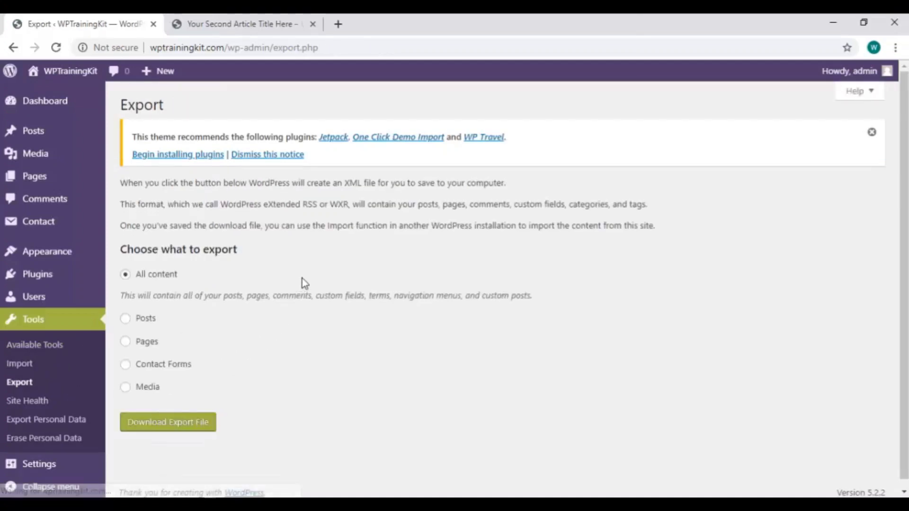
{"action": "scroll", "coordinate": [302, 289], "scroll_direction": "down", "scroll_amount": 1}
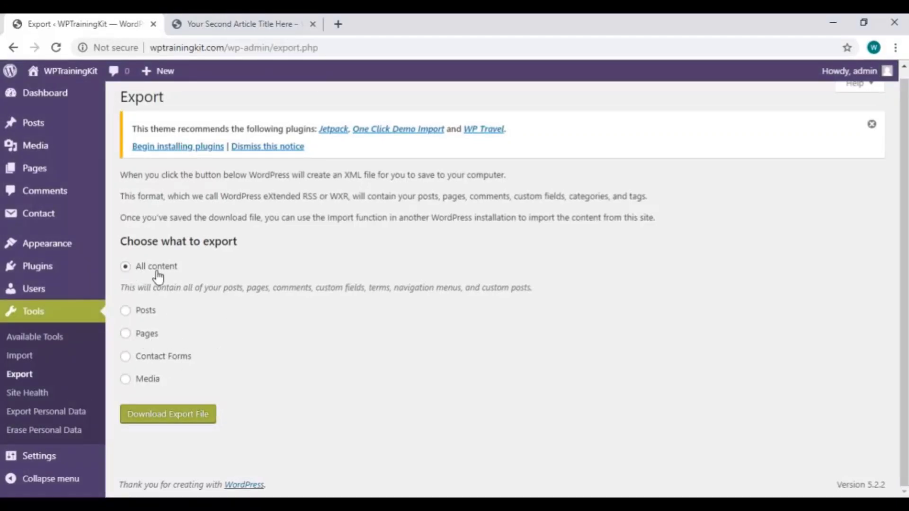
{"action": "left_click", "coordinate": [213, 414]}
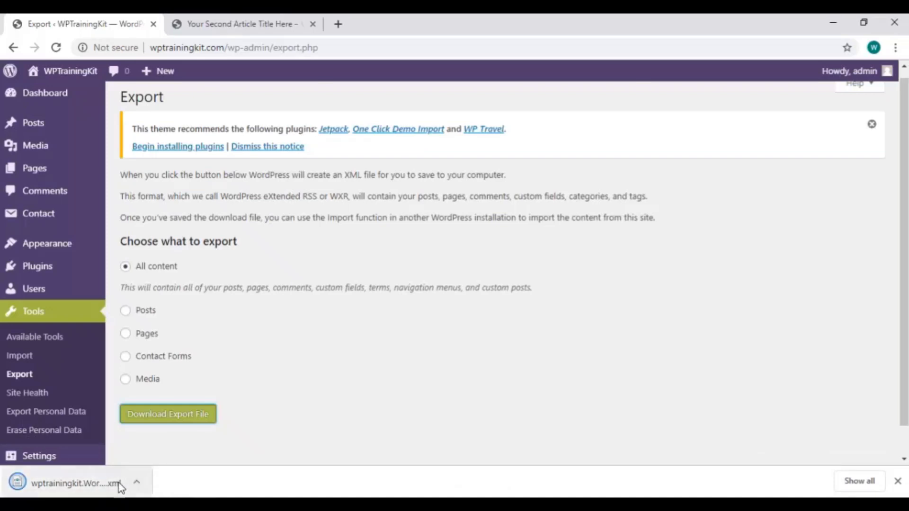
{"action": "scroll", "coordinate": [91, 359], "scroll_direction": "down", "scroll_amount": 1}
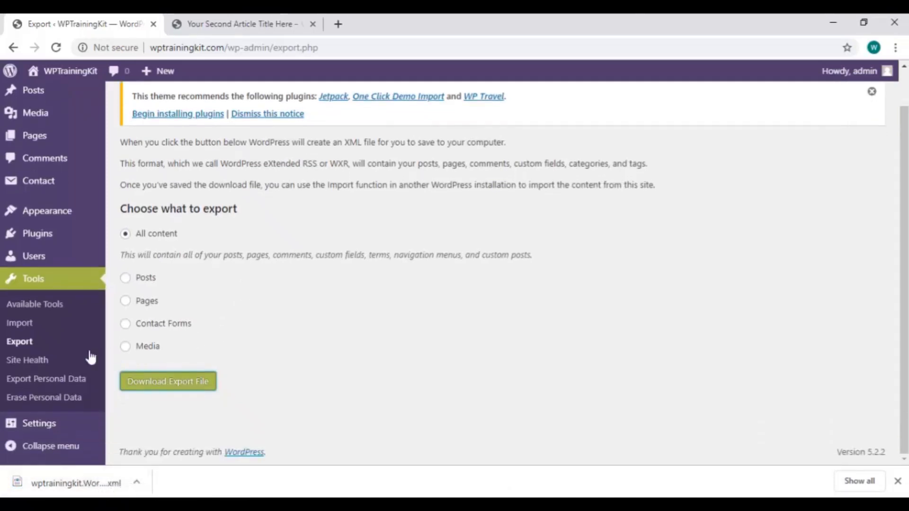
Open Site Health and expand the remove-inactive-themes and update-PHP recommendations
{"action": "left_click", "coordinate": [58, 360]}
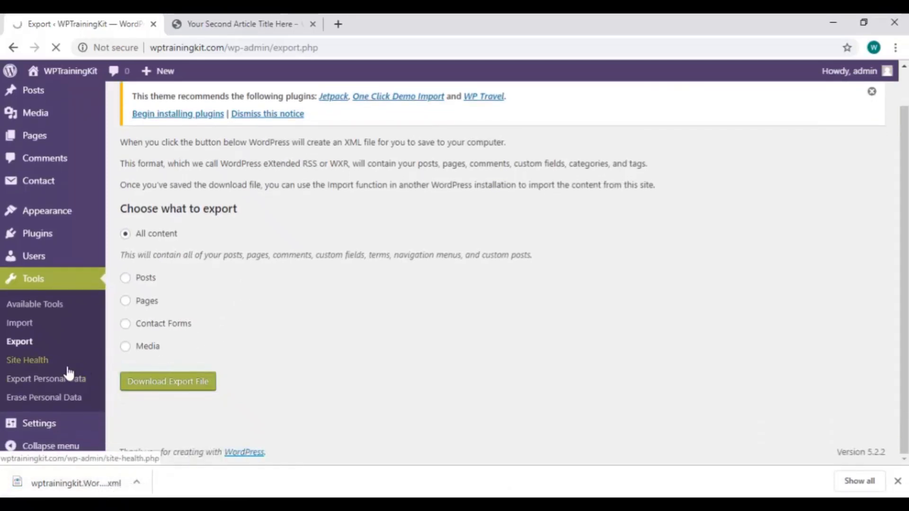
{"action": "scroll", "coordinate": [595, 232], "scroll_direction": "down", "scroll_amount": 3}
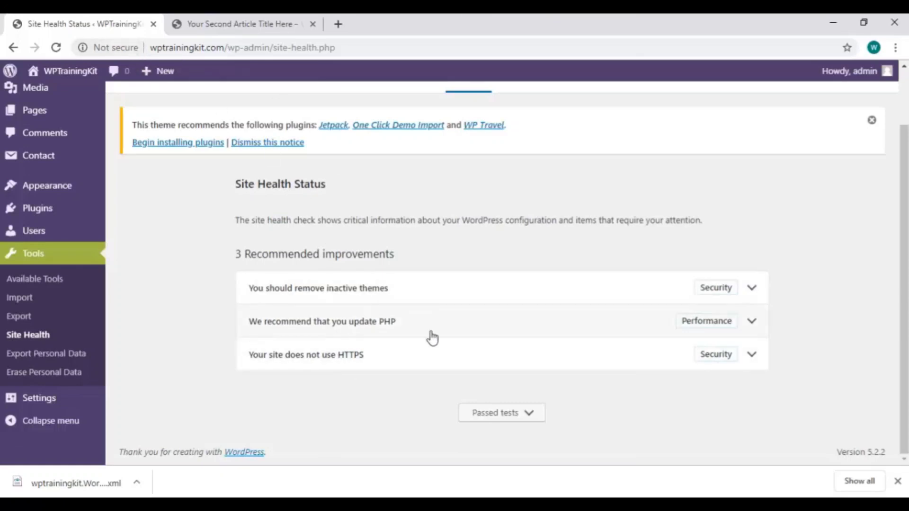
{"action": "left_click", "coordinate": [753, 290]}
{"action": "scroll", "coordinate": [751, 298], "scroll_direction": "down", "scroll_amount": 1}
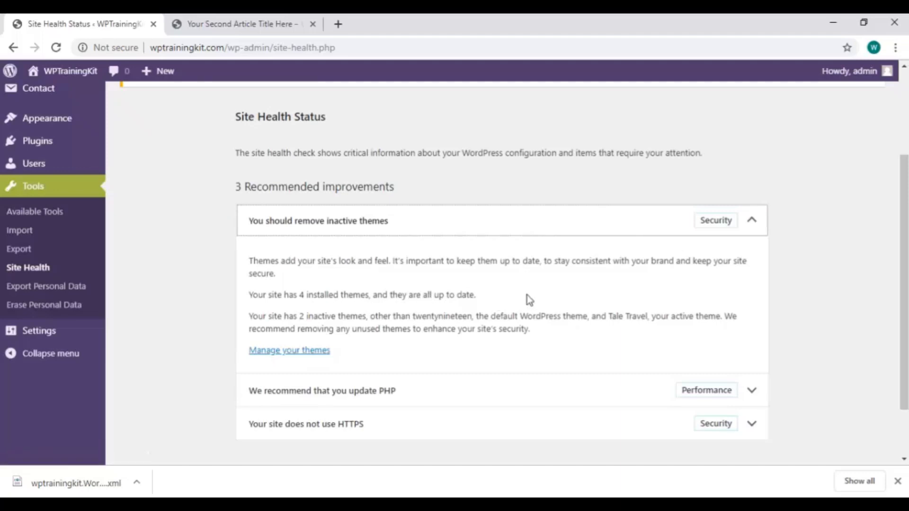
{"action": "scroll", "coordinate": [527, 294], "scroll_direction": "down", "scroll_amount": 2}
{"action": "left_click", "coordinate": [750, 321]}
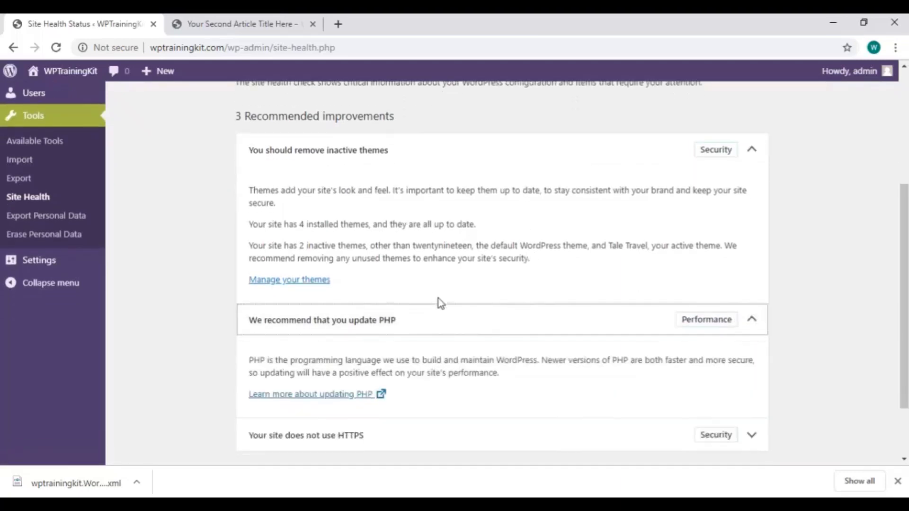
{"action": "scroll", "coordinate": [440, 303], "scroll_direction": "down", "scroll_amount": 1}
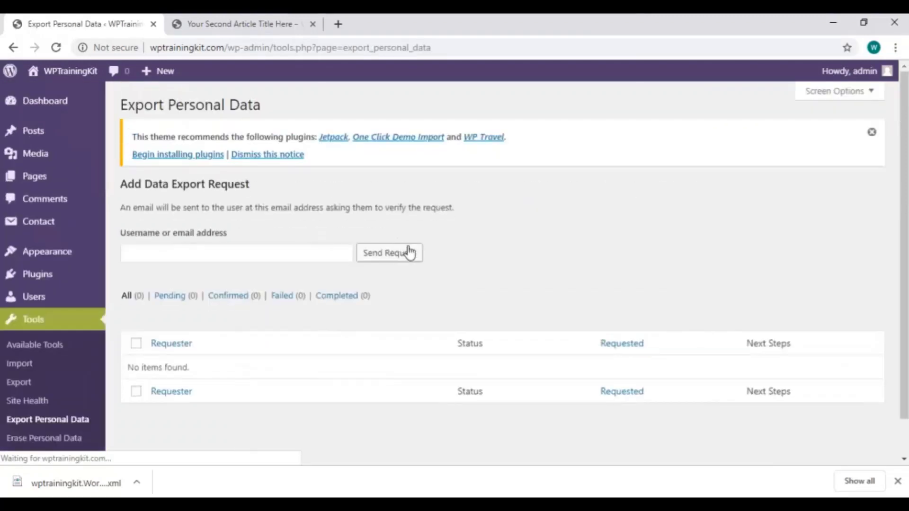
View the Erase Personal Data page, then go back to the main Tools page
{"action": "scroll", "coordinate": [700, 300], "scroll_direction": "down", "scroll_amount": 1}
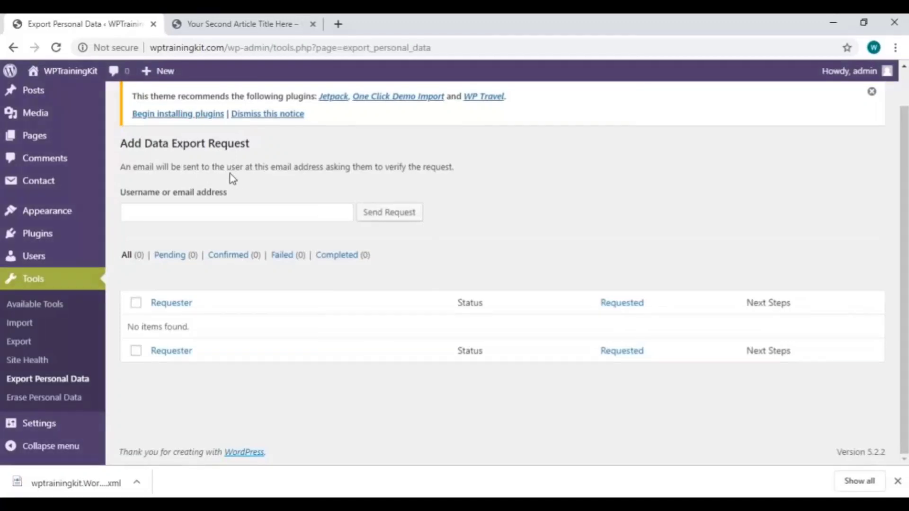
{"action": "left_click", "coordinate": [48, 397]}
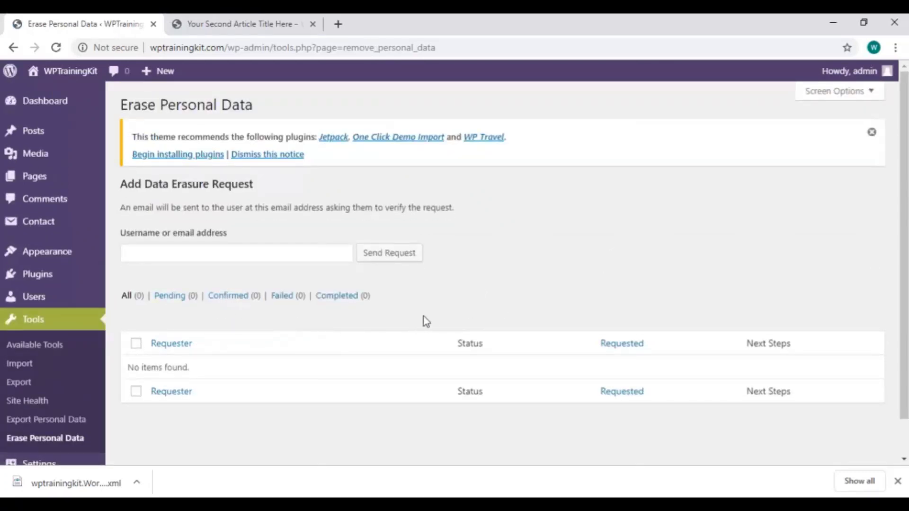
{"action": "scroll", "coordinate": [355, 291], "scroll_direction": "down", "scroll_amount": 1}
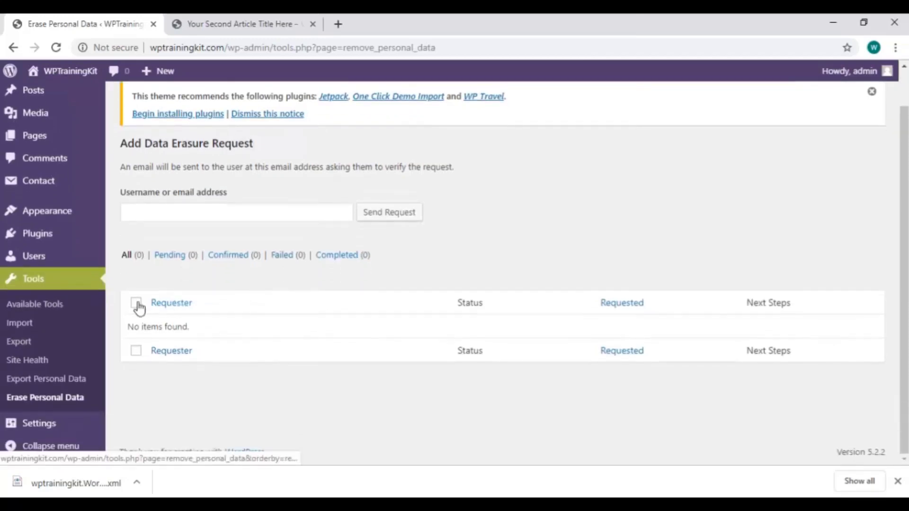
{"action": "left_click", "coordinate": [77, 290]}
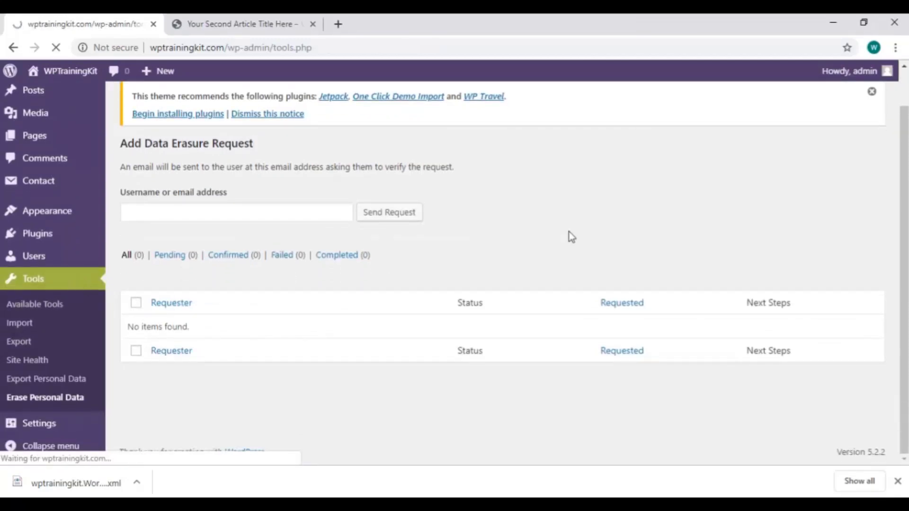